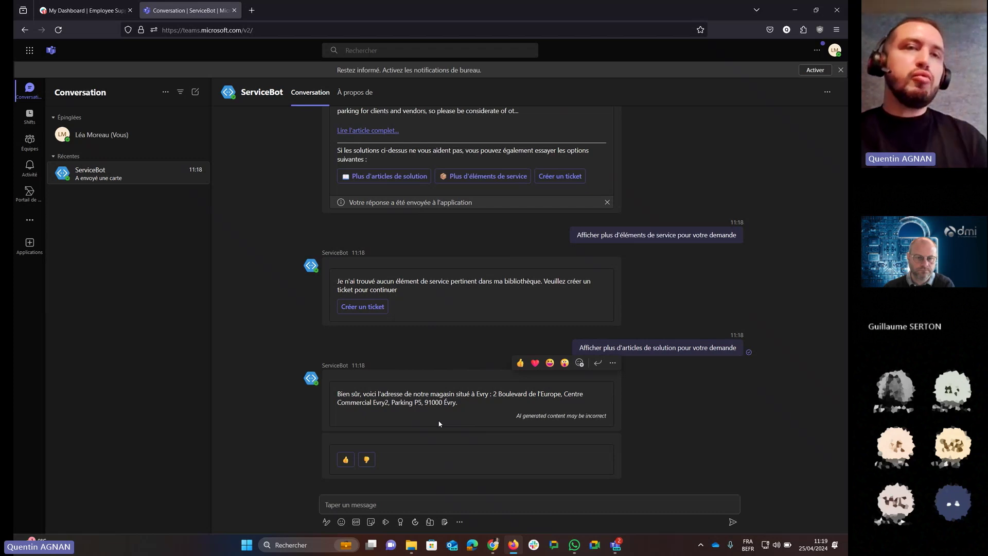
{"action": "left_click", "coordinate": [344, 307]}
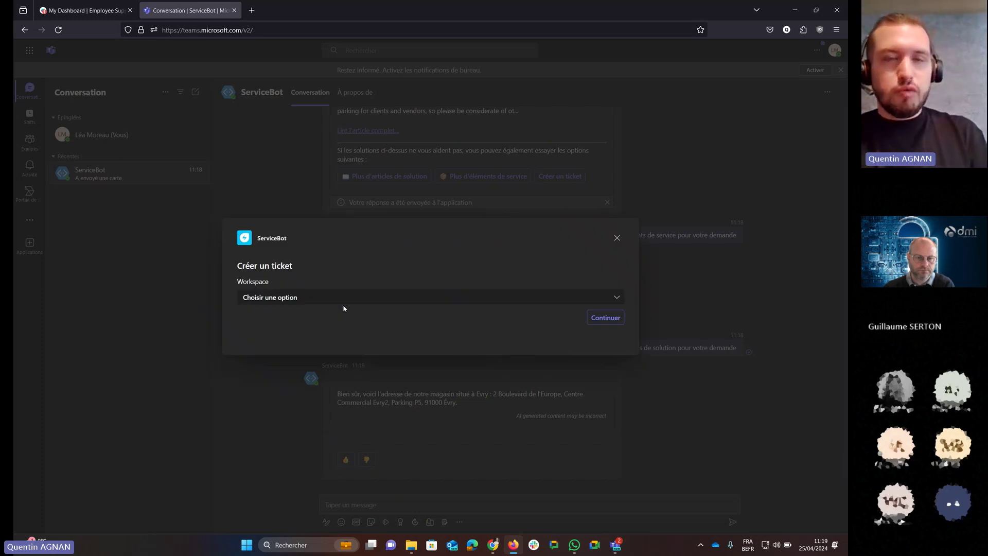
{"action": "left_click", "coordinate": [344, 304]}
{"action": "left_click", "coordinate": [247, 355]}
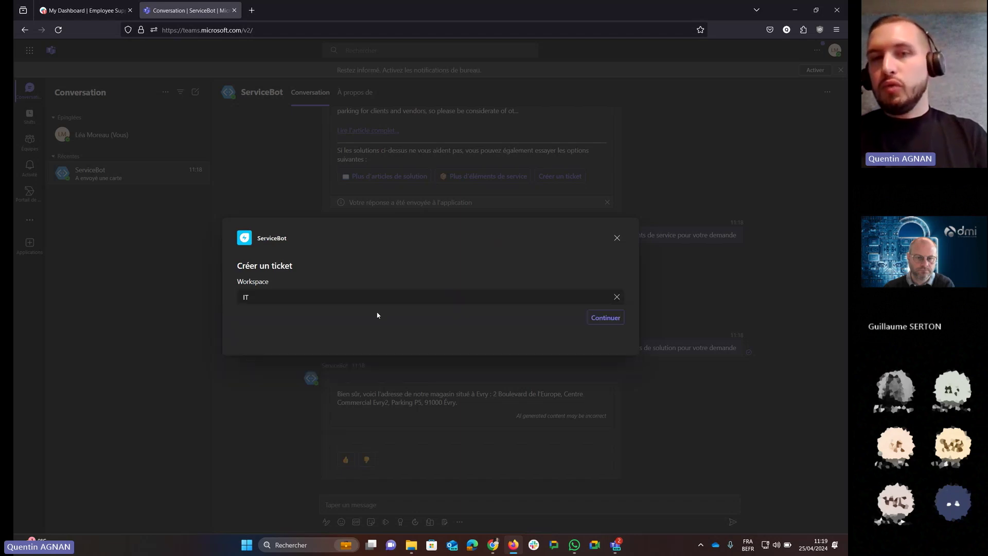
{"action": "left_click", "coordinate": [619, 322]}
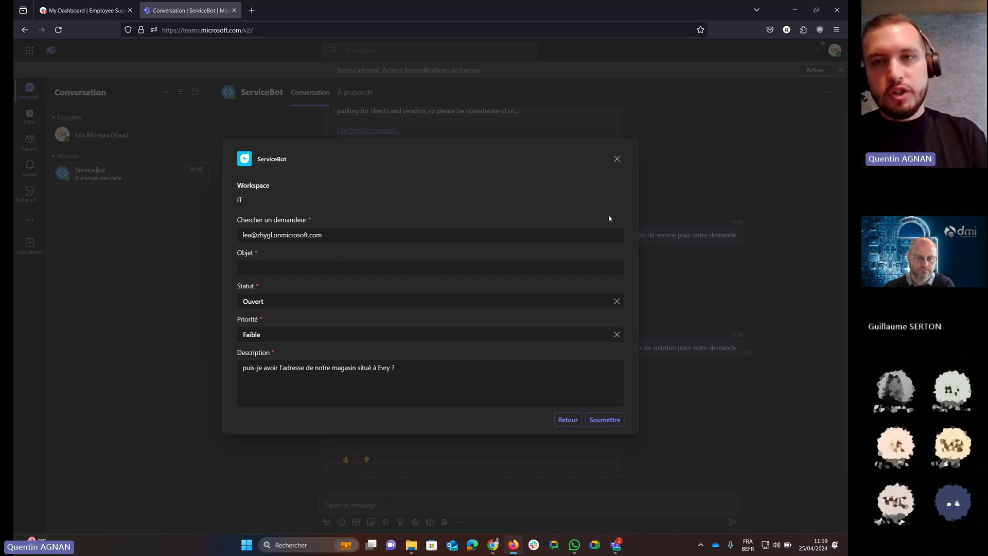
{"action": "left_click", "coordinate": [617, 159]}
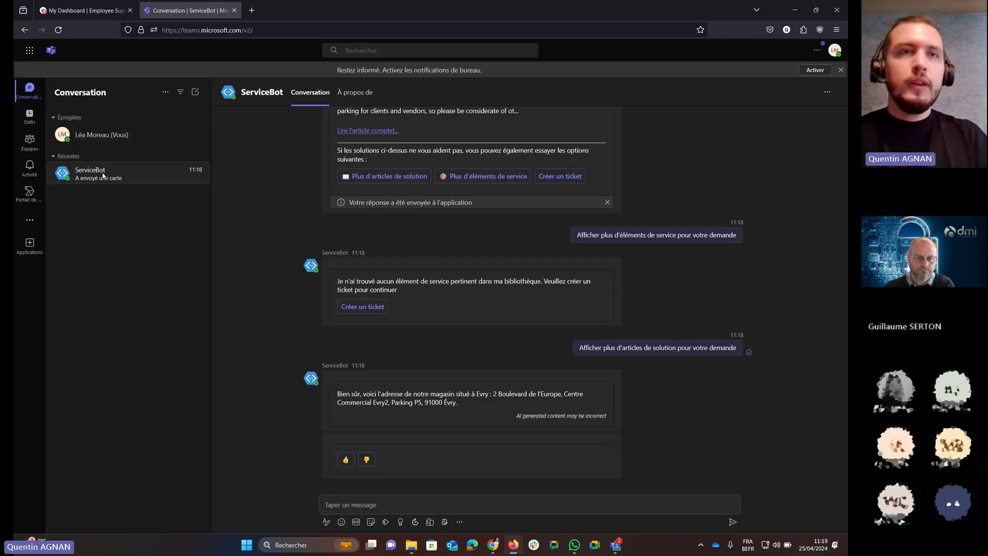
Open WIFI ticket #INC-41905 from the tickets list using the advanced filter view.
{"action": "left_click", "coordinate": [75, 11]}
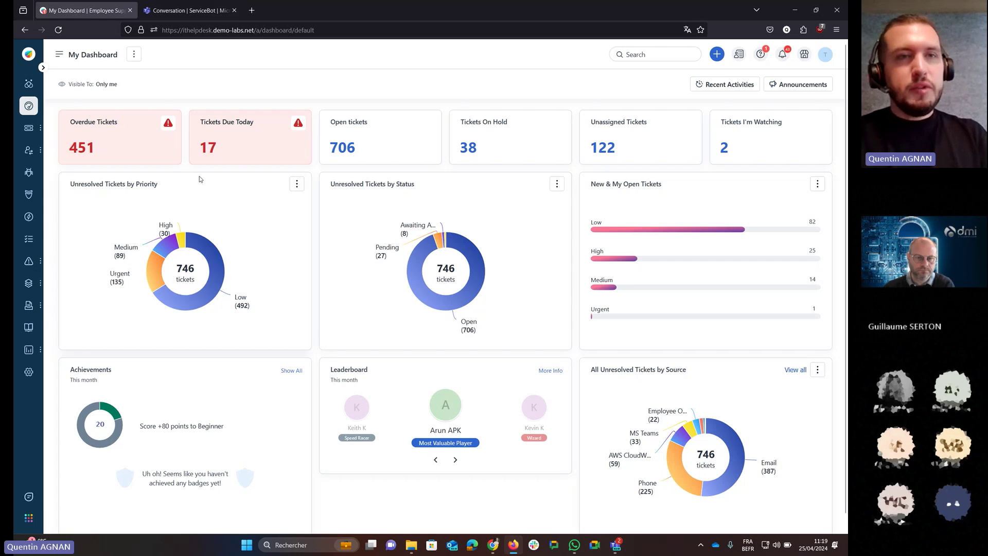
{"action": "mouse_move", "coordinate": [29, 127]}
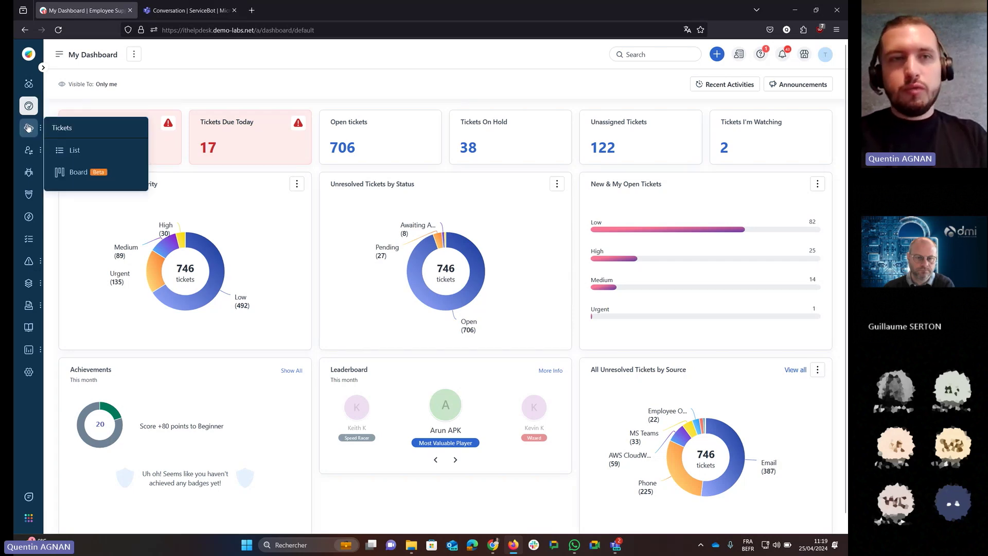
{"action": "left_click", "coordinate": [71, 150]}
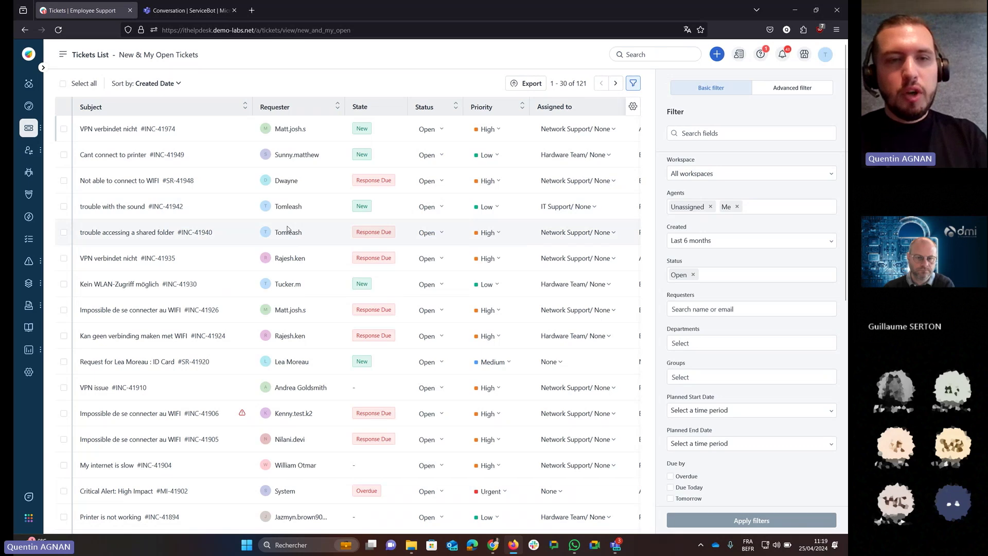
{"action": "left_click", "coordinate": [802, 93]}
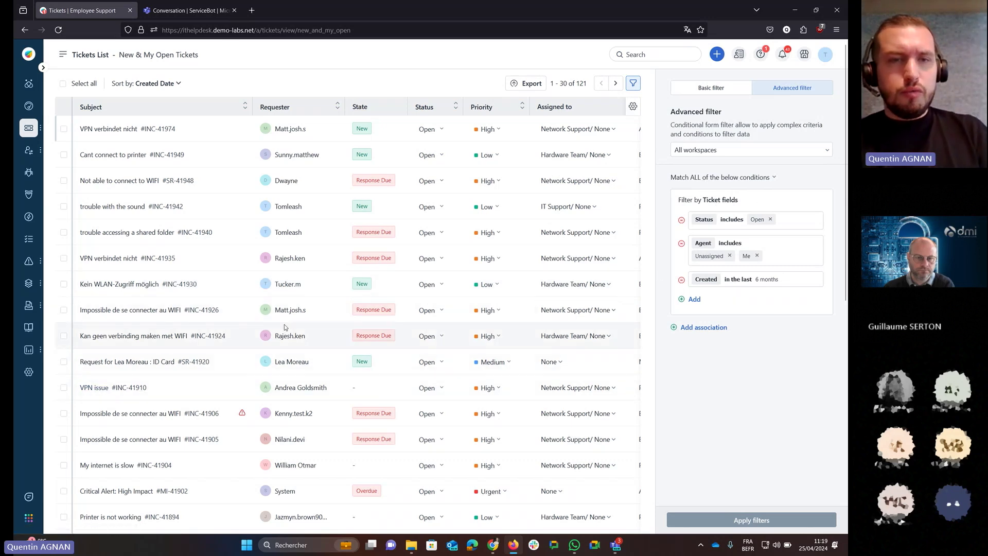
{"action": "mouse_move", "coordinate": [147, 420]}
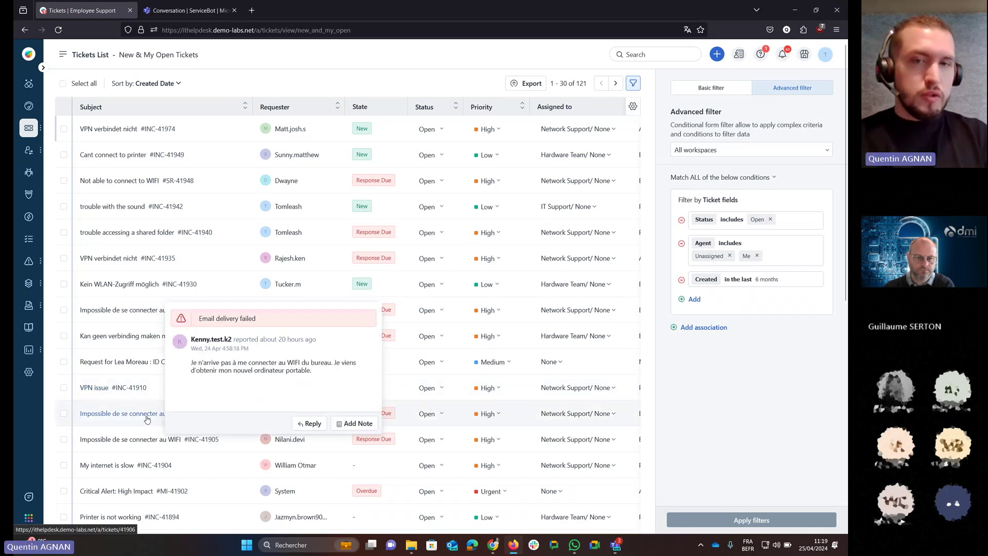
{"action": "left_click", "coordinate": [129, 444]}
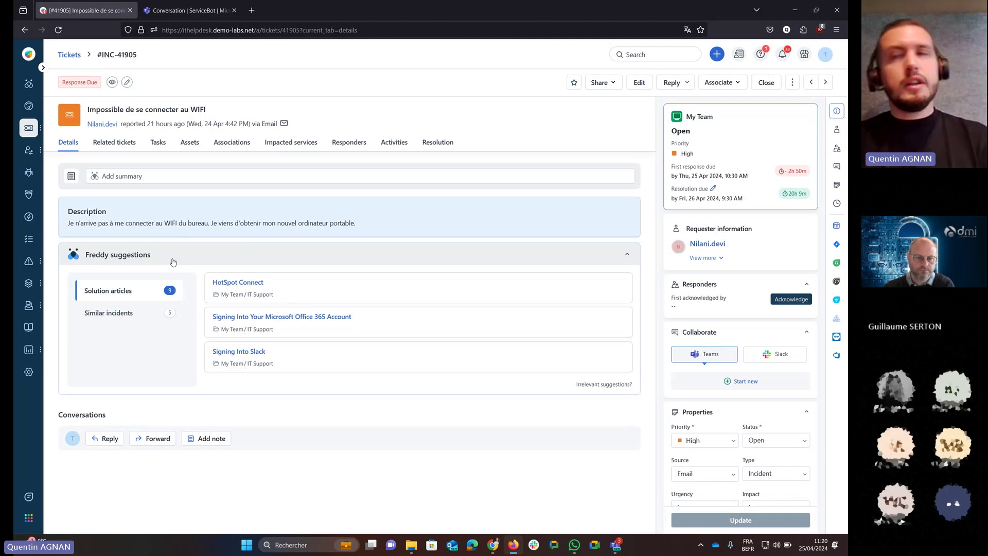
Show Freddy's similar incidents INC-36708, INC-36916 and INC-37167, then start a reply.
{"action": "left_click", "coordinate": [126, 313]}
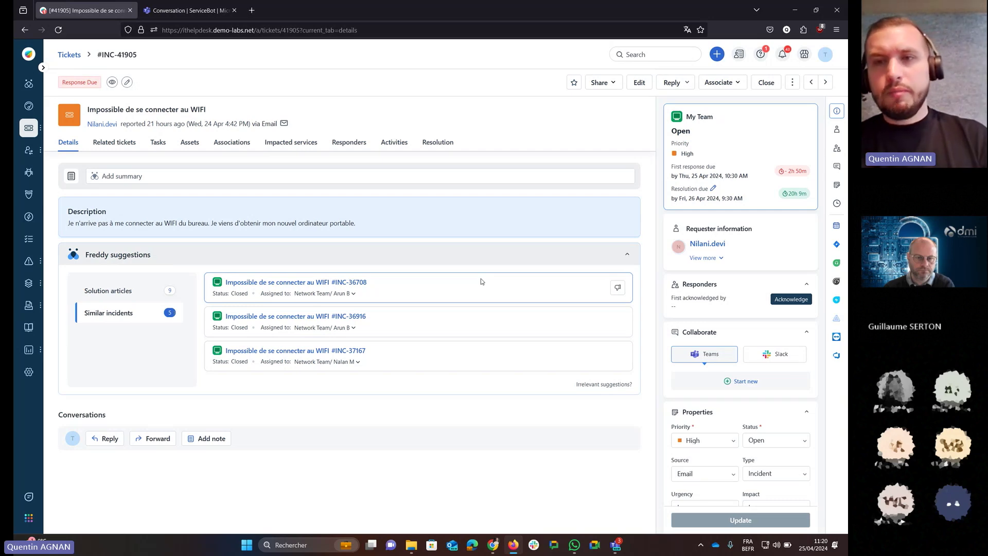
{"action": "left_click", "coordinate": [111, 439]}
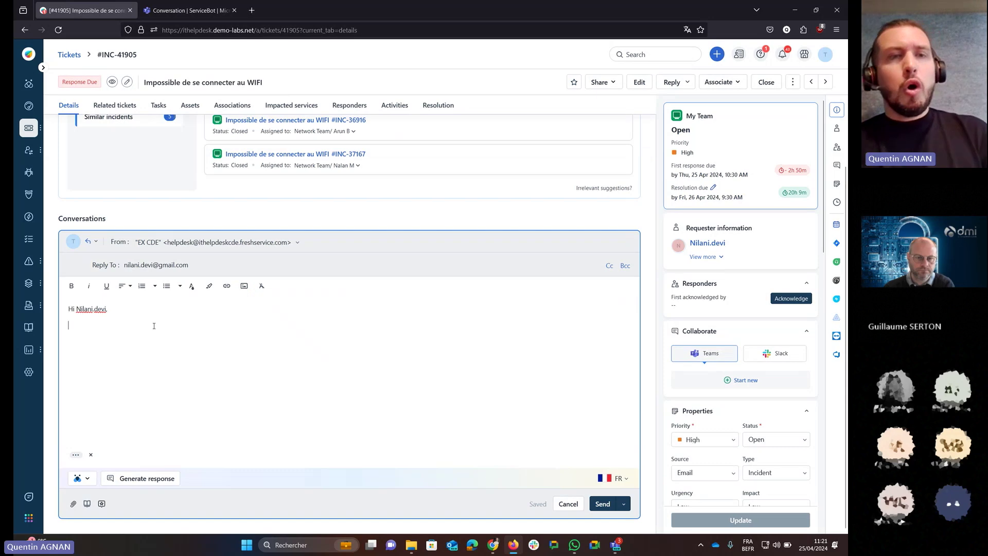
Replace the reply's greeting line with the short note 'Merci rédémarrer PC'.
{"action": "left_click", "coordinate": [91, 480]}
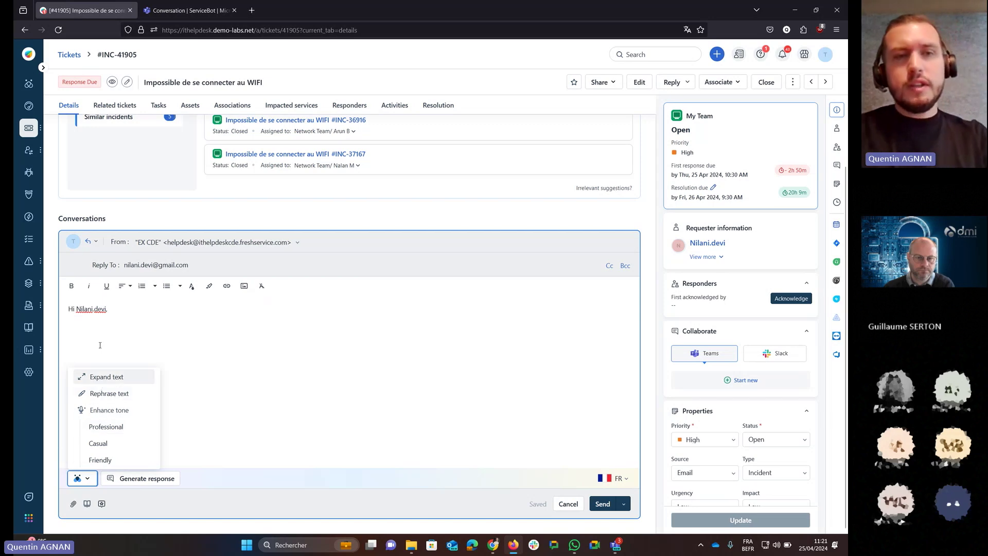
{"action": "left_click", "coordinate": [119, 311]}
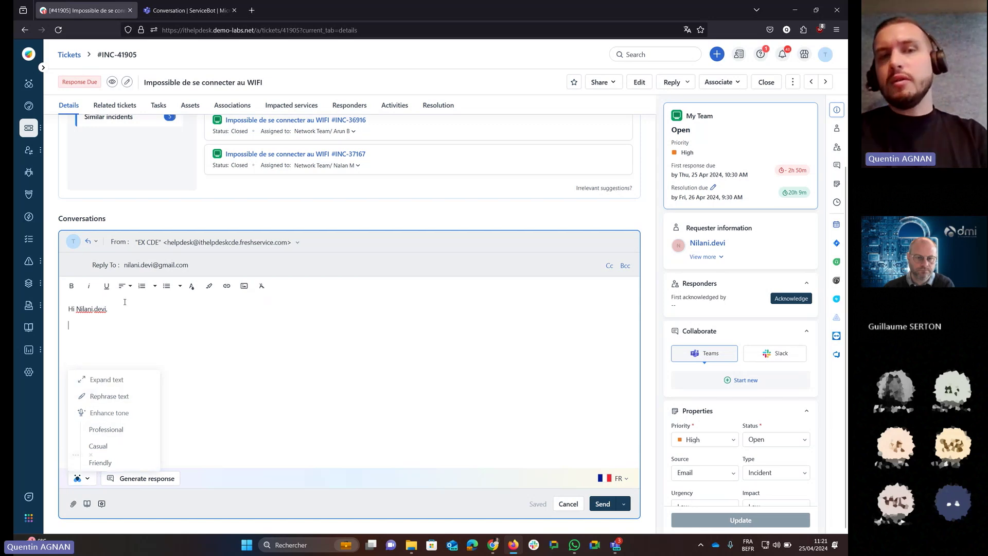
{"action": "triple_click", "coordinate": [92, 308]}
{"action": "type", "text": "Merci "}
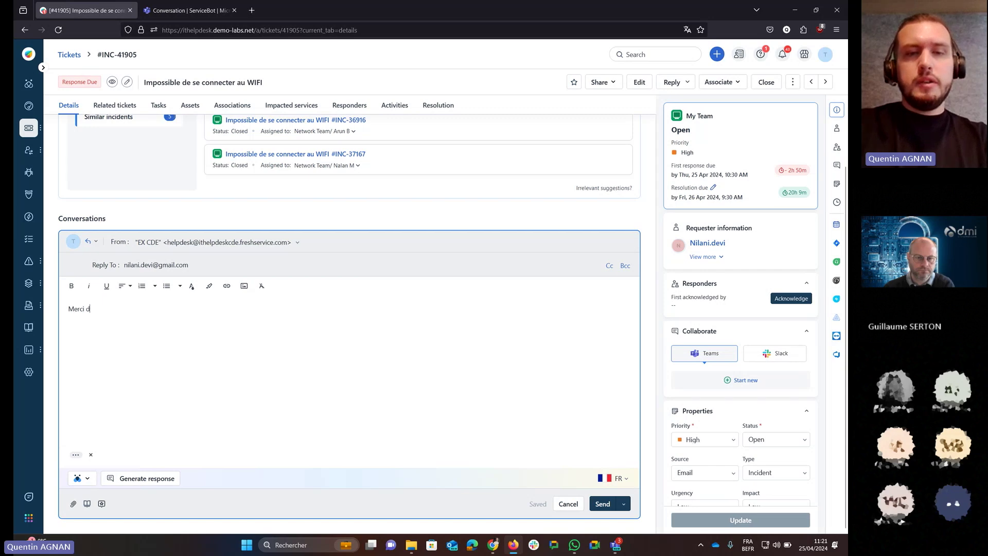
{"action": "type", "text": "rédé"}
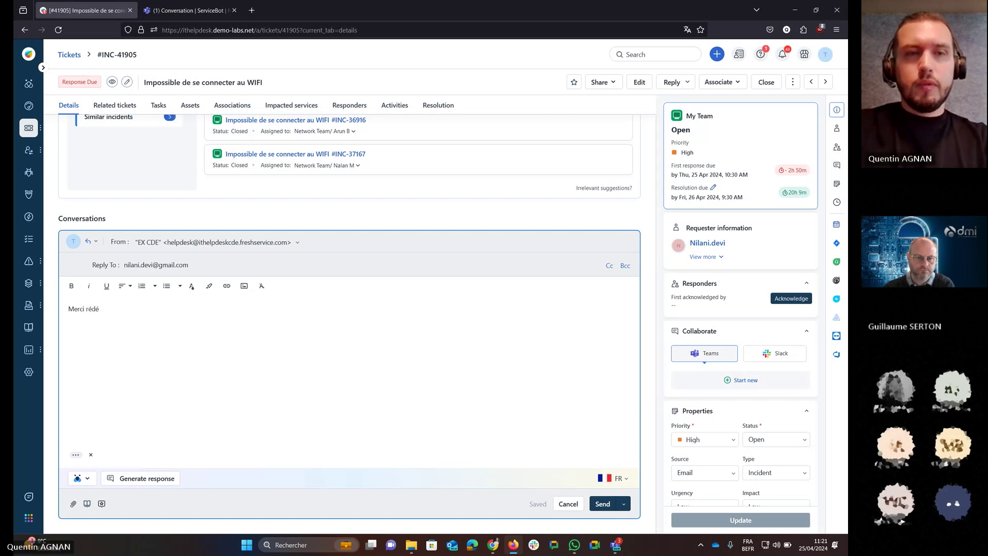
{"action": "type", "text": "marrer PC"}
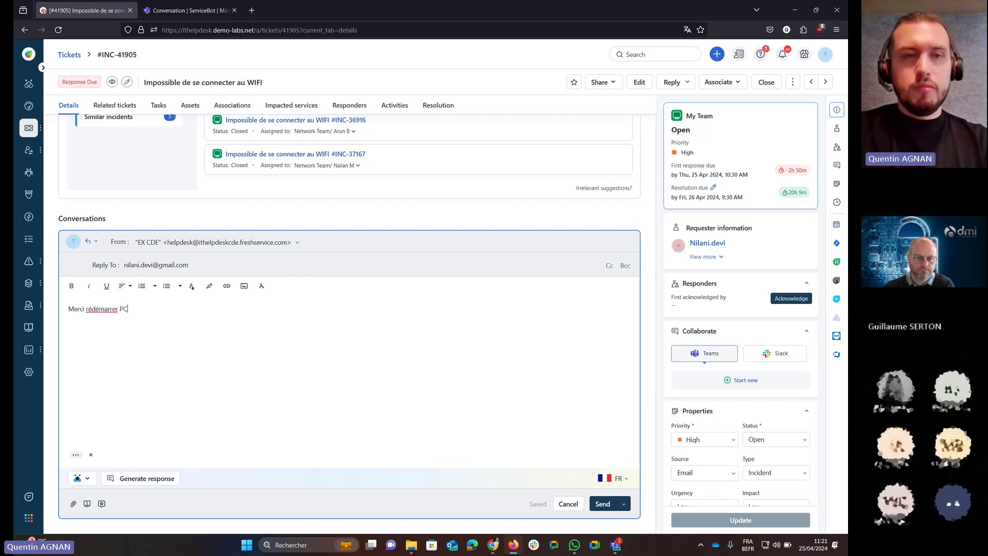
Have Freddy expand the short note into a full message and rephrase it.
{"action": "left_click", "coordinate": [82, 478]}
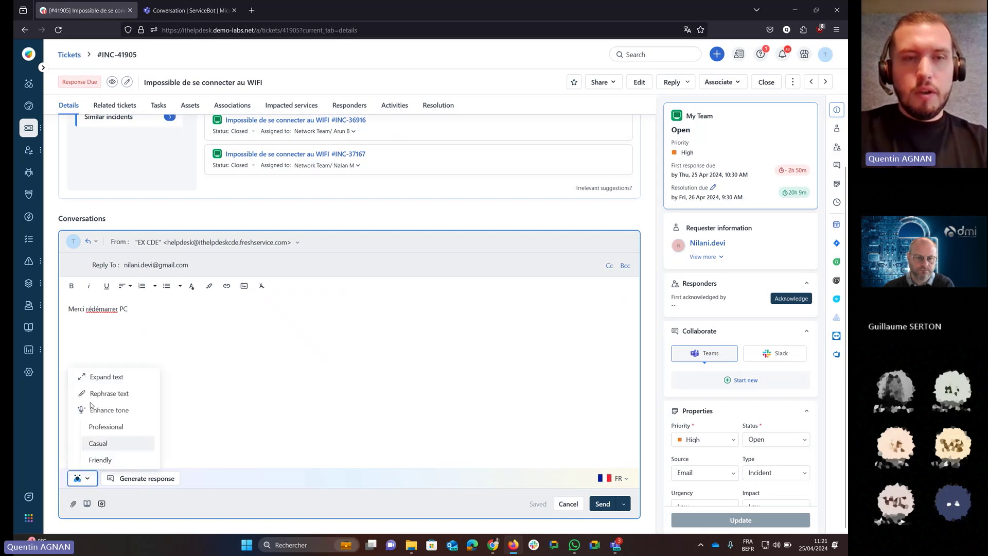
{"action": "left_click", "coordinate": [100, 378]}
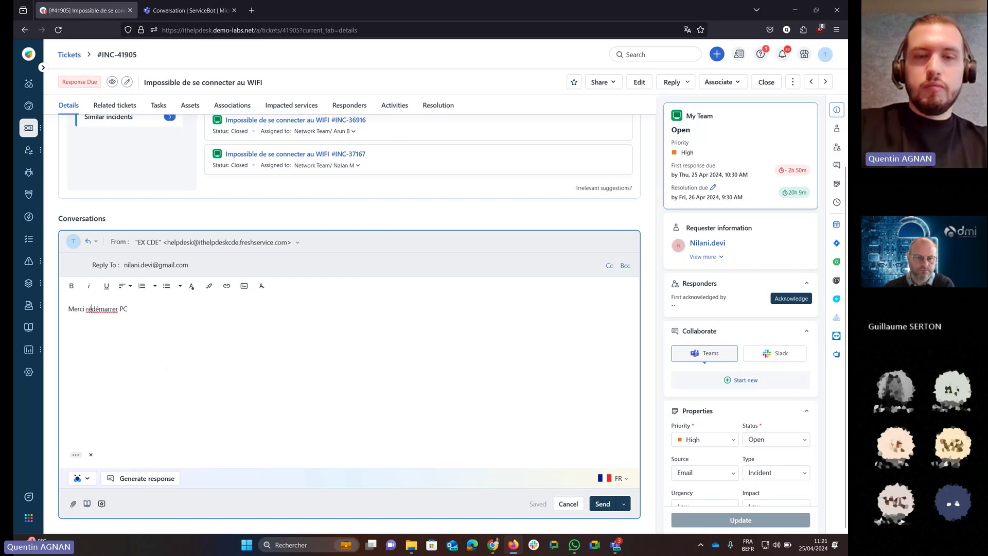
{"action": "left_click", "coordinate": [76, 478]}
{"action": "left_click", "coordinate": [103, 379]}
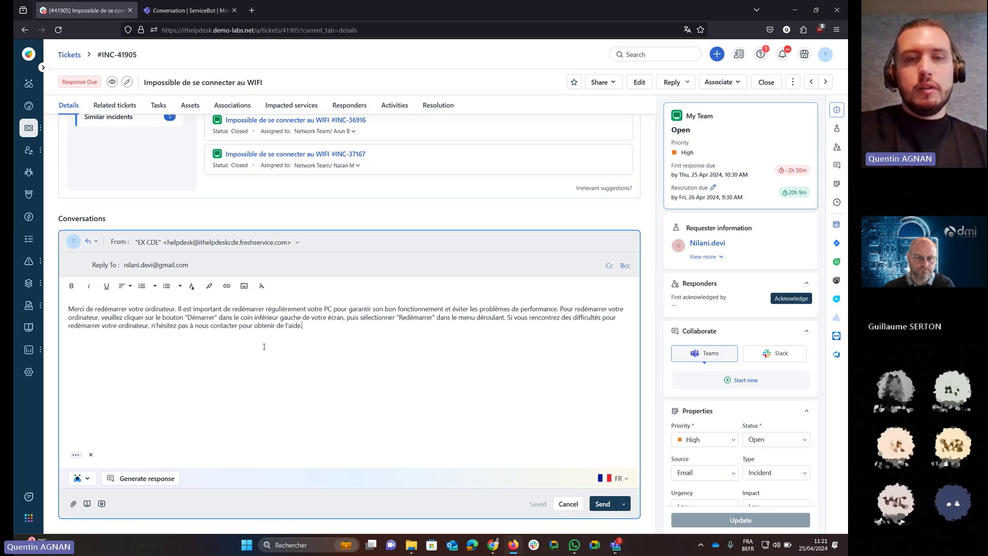
{"action": "left_click", "coordinate": [79, 478]}
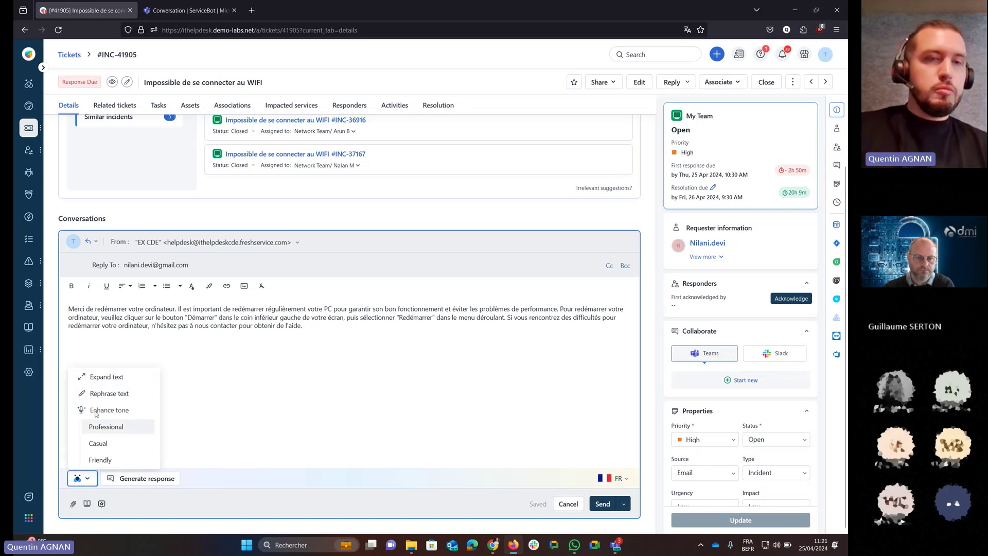
{"action": "left_click", "coordinate": [106, 393]}
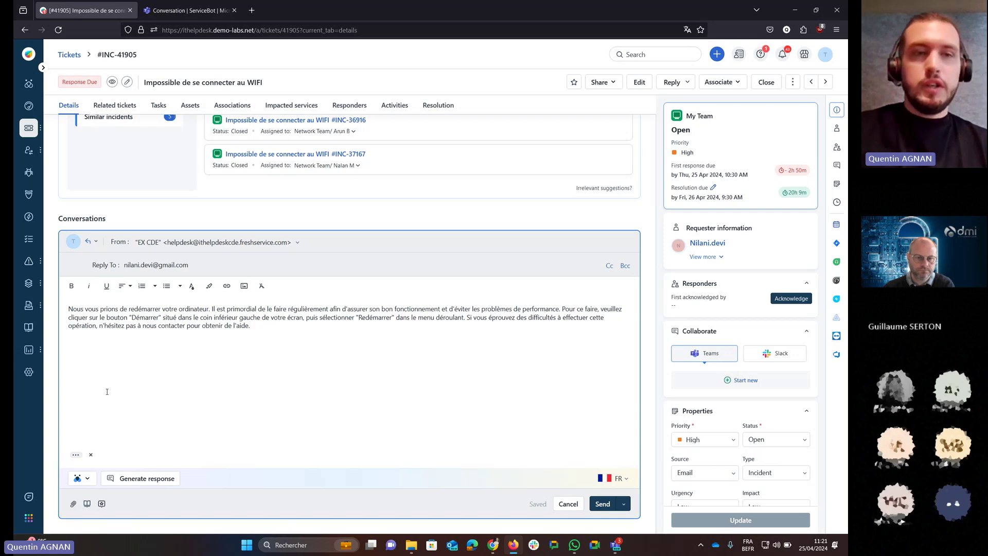
Apply Freddy's professional tone, then switch the reply to a friendly tone.
{"action": "left_click", "coordinate": [83, 480]}
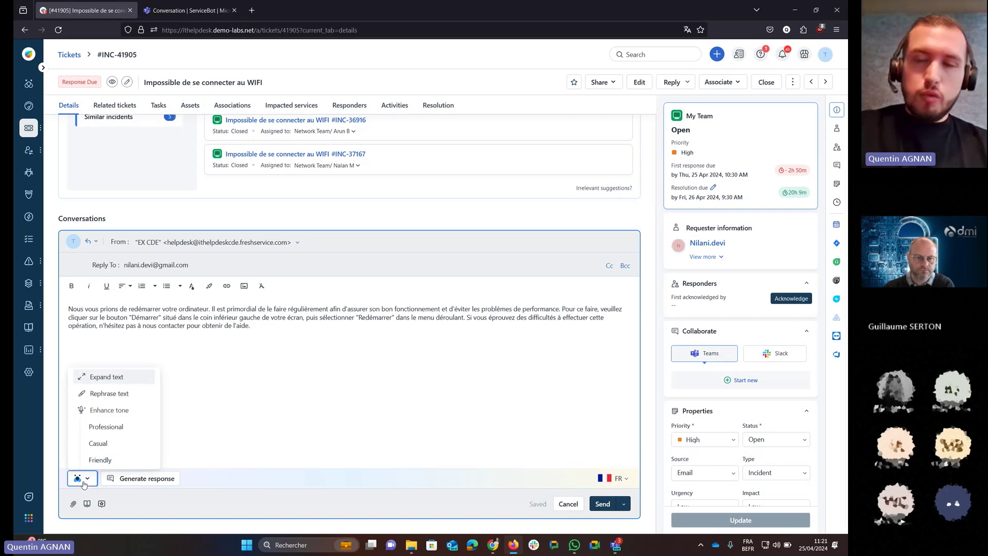
{"action": "left_click", "coordinate": [109, 433]}
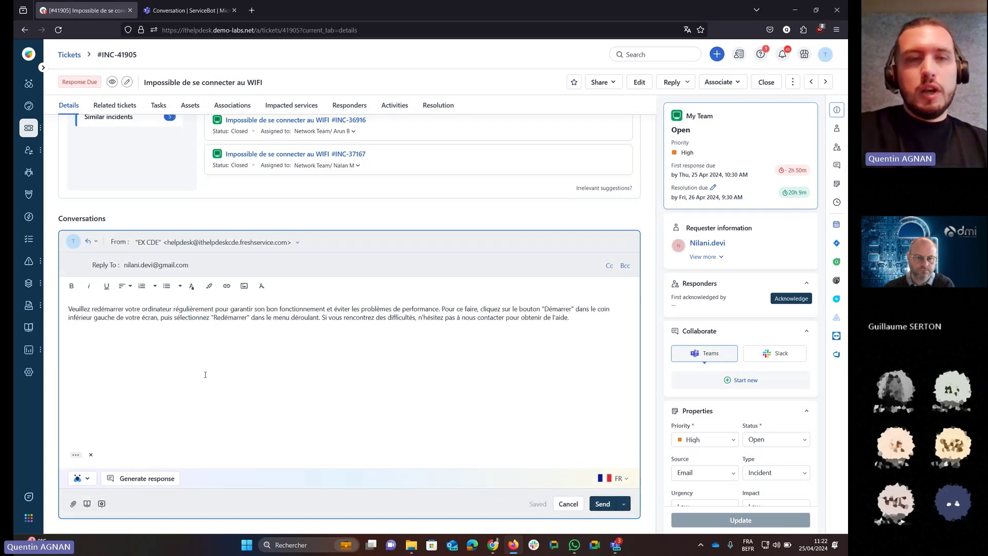
{"action": "left_click", "coordinate": [79, 478]}
{"action": "left_click", "coordinate": [100, 460]}
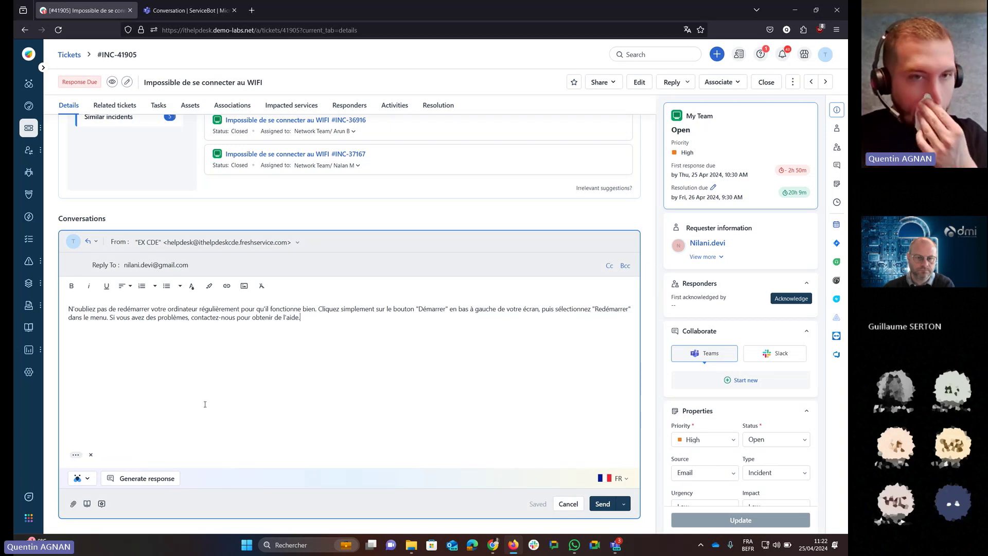
Insert Freddy's generated WIFI troubleshooting answer with three article links and check the reply languages.
{"action": "left_click", "coordinate": [138, 481]}
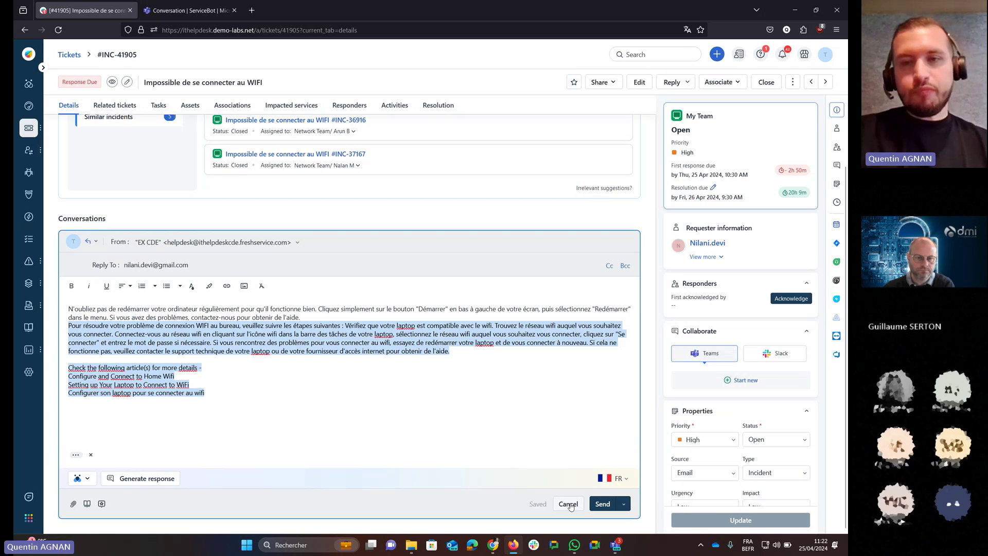
{"action": "left_click", "coordinate": [620, 478]}
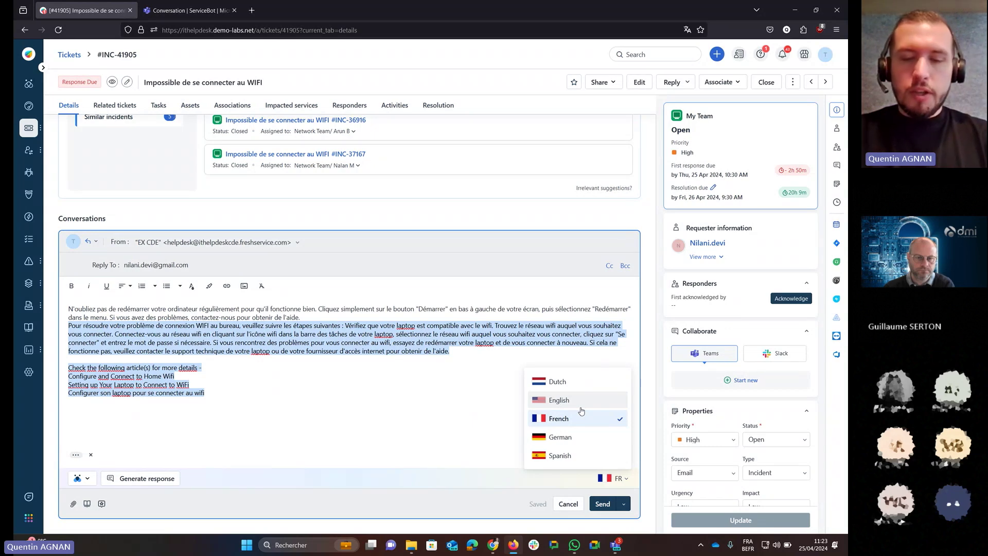
Delete the old draft, then send the French WIFI troubleshooting reply with article links.
{"action": "left_click", "coordinate": [567, 510]}
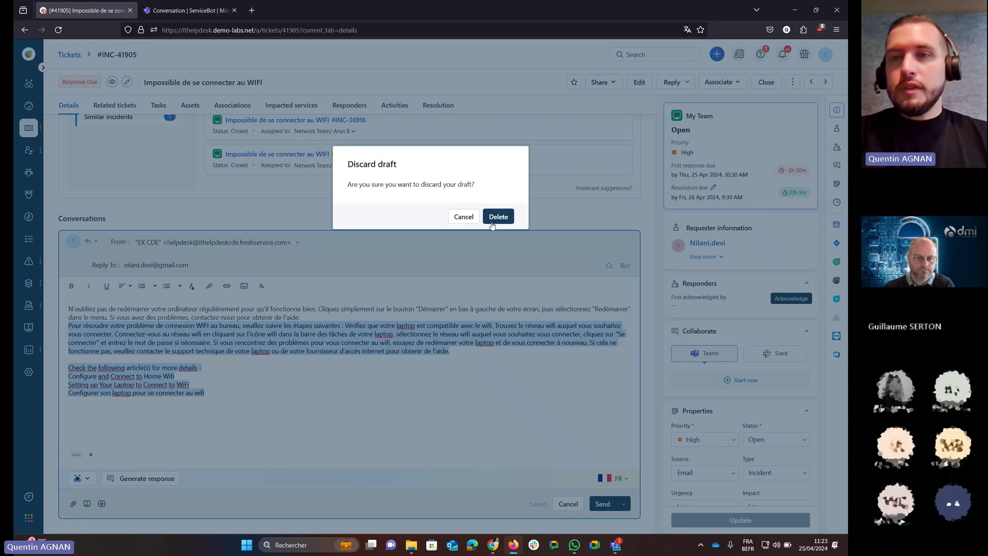
{"action": "left_click", "coordinate": [497, 217]}
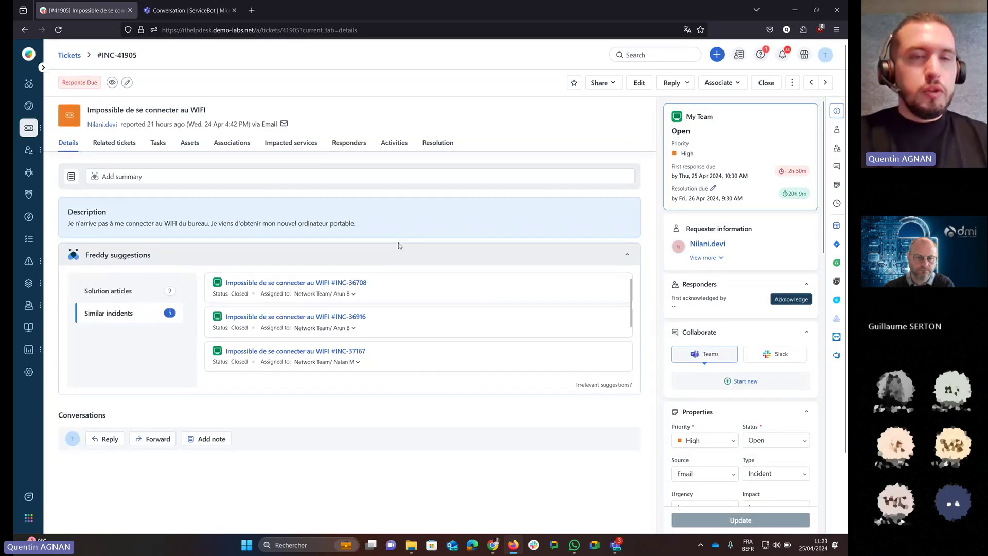
{"action": "left_click", "coordinate": [101, 440]}
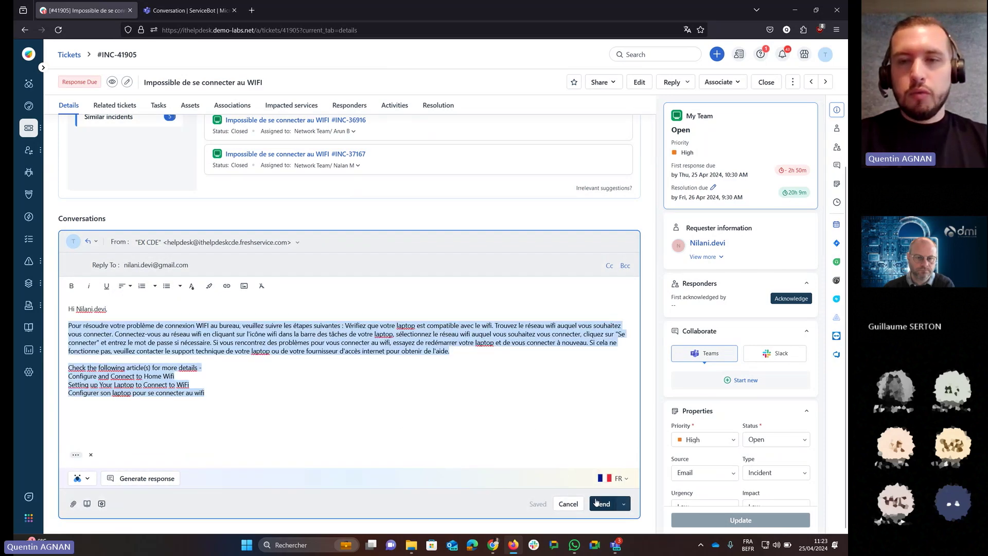
{"action": "left_click", "coordinate": [598, 502]}
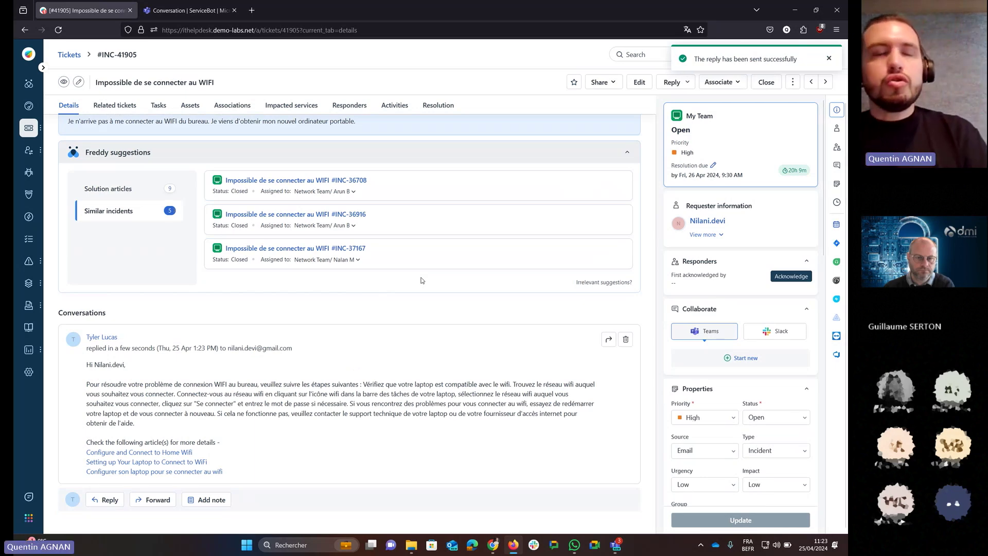
Generate a Freddy summary of the WIFI issue and troubleshooting steps and save it.
{"action": "scroll", "coordinate": [422, 280], "scroll_direction": "up", "scroll_amount": 3}
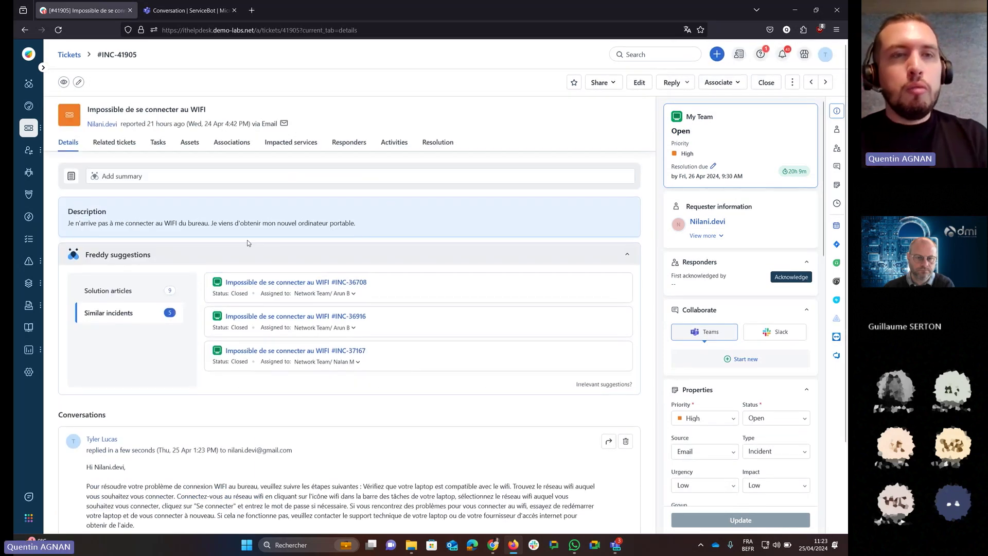
{"action": "left_click", "coordinate": [94, 176]}
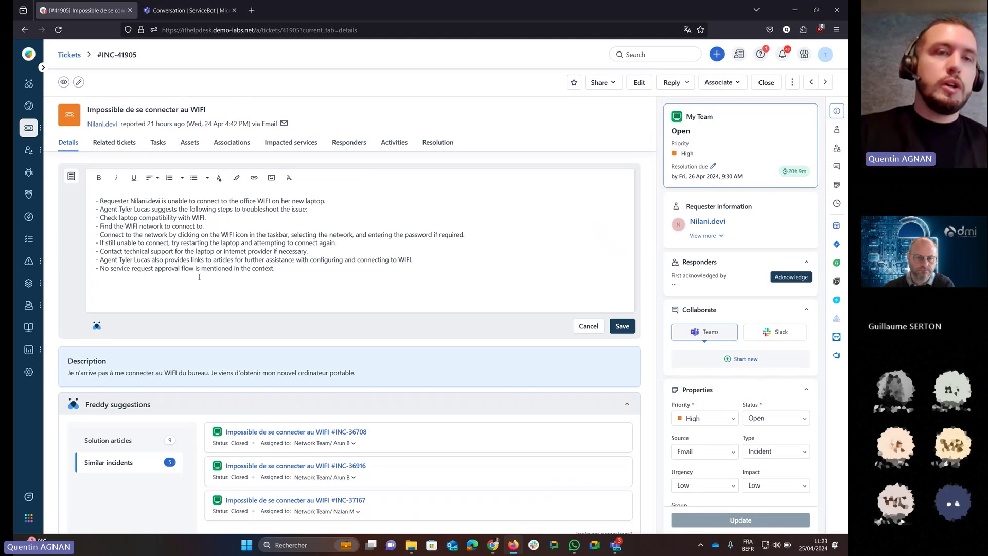
{"action": "scroll", "coordinate": [199, 276], "scroll_direction": "down", "scroll_amount": 5}
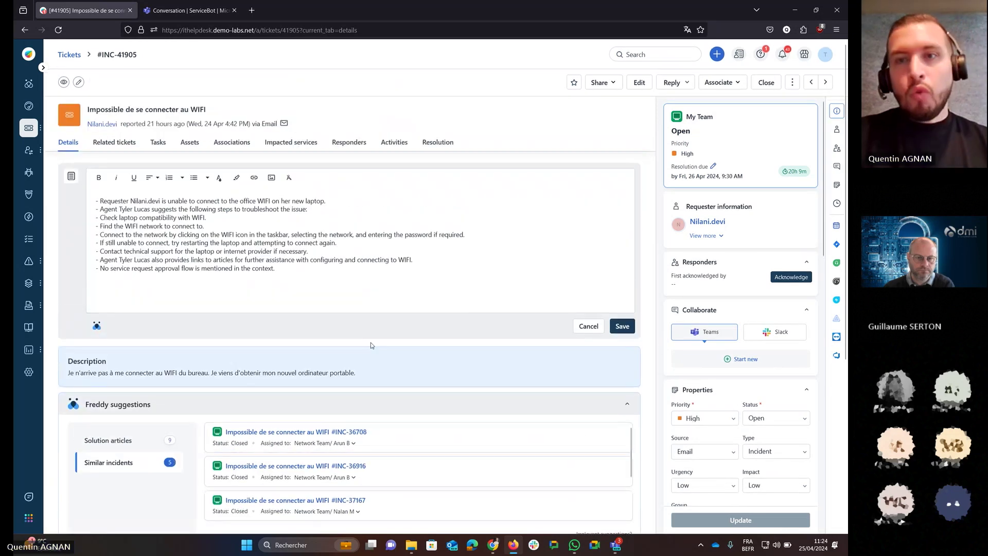
{"action": "left_click", "coordinate": [617, 327]}
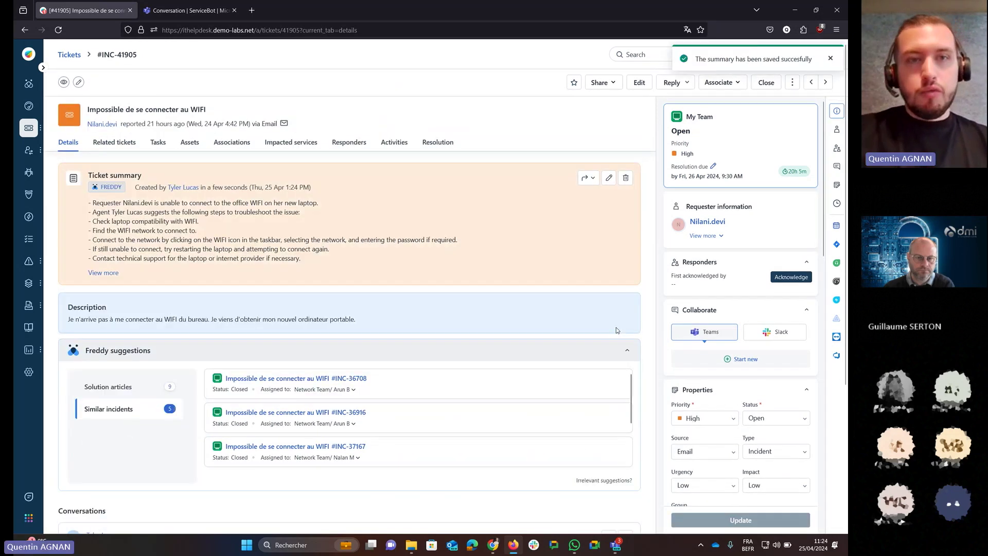
Generate a Freddy resolution note with Root Cause, Actions Taken and Resolution sections.
{"action": "left_click", "coordinate": [435, 142]}
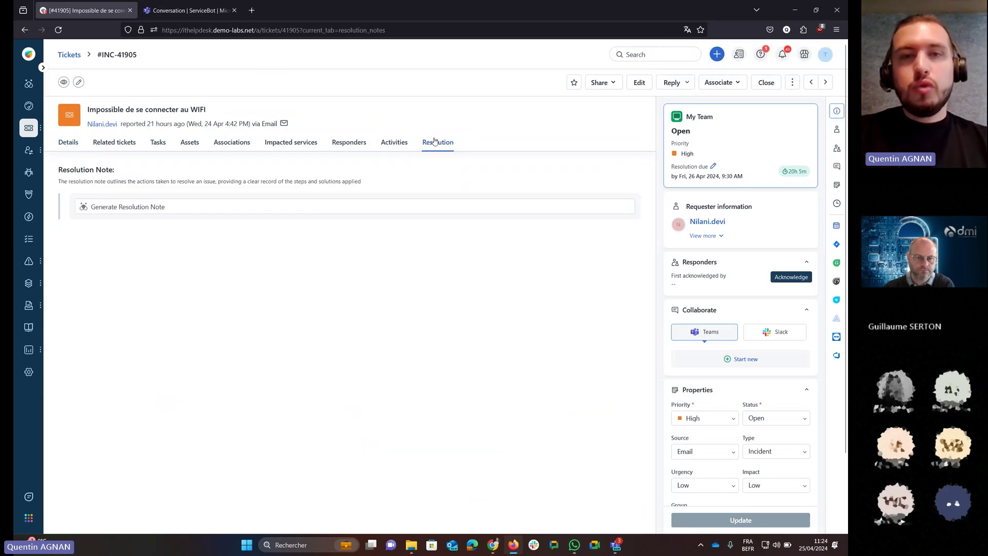
{"action": "left_click", "coordinate": [117, 210]}
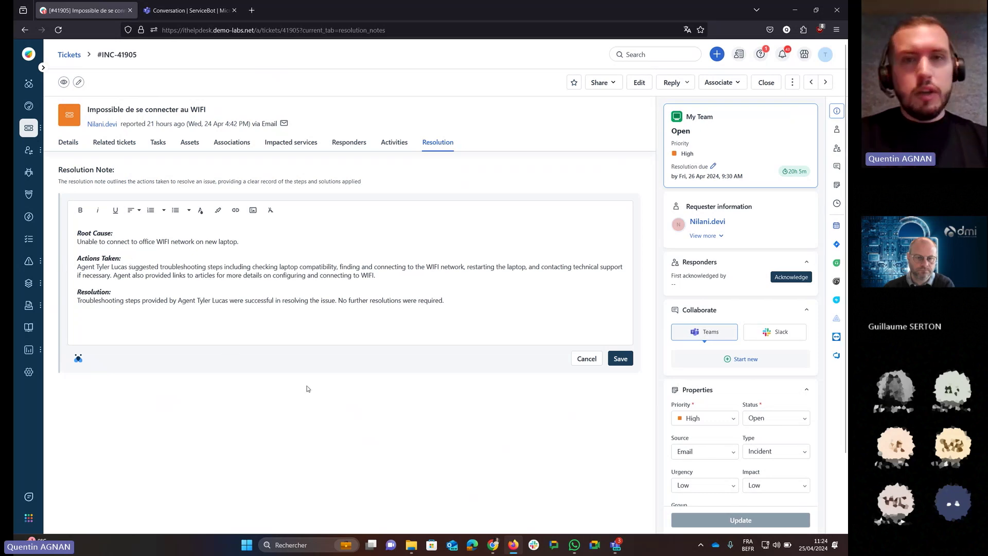
Save the Freddy-drafted resolution note on ticket INC-41905.
{"action": "left_click", "coordinate": [623, 359]}
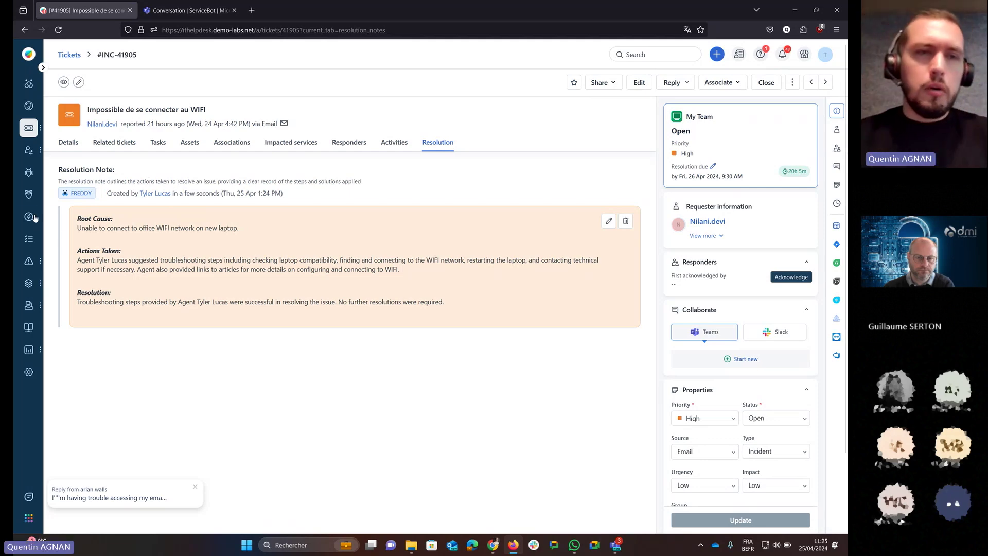
Generate a new solution article from the prompt 'installation norton 360 windows 11'.
{"action": "left_click", "coordinate": [31, 334]}
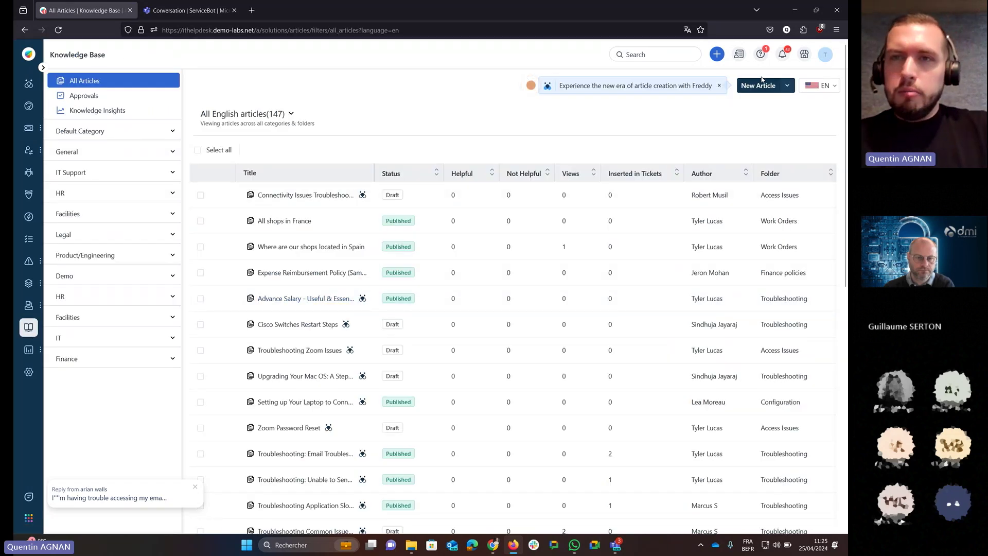
{"action": "left_click", "coordinate": [762, 81]}
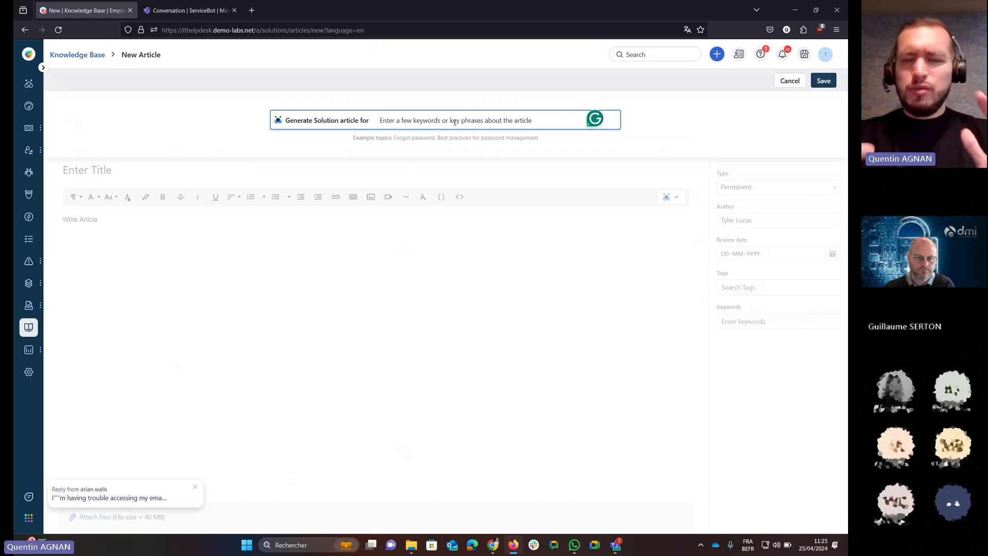
{"action": "type", "text": "inst"}
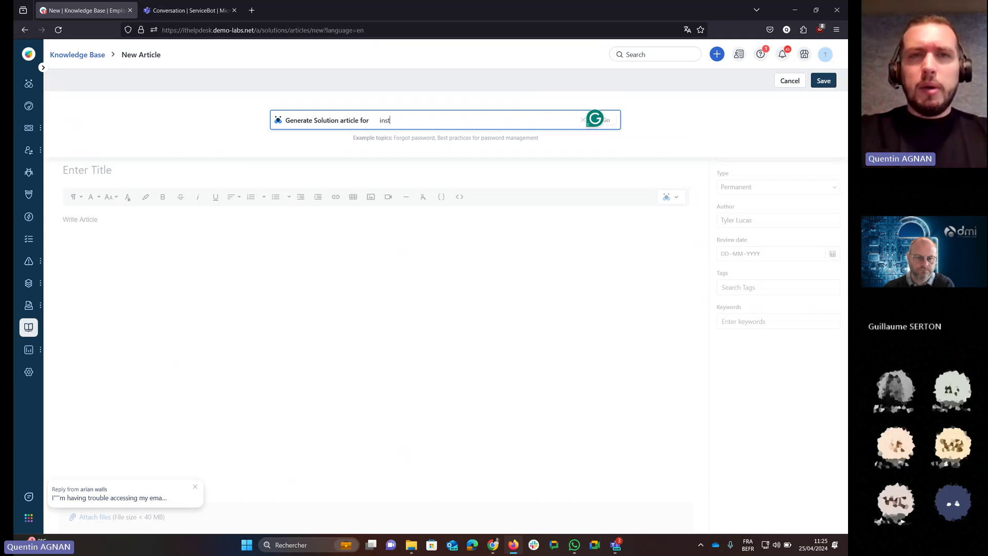
{"action": "type", "text": "allation nort"}
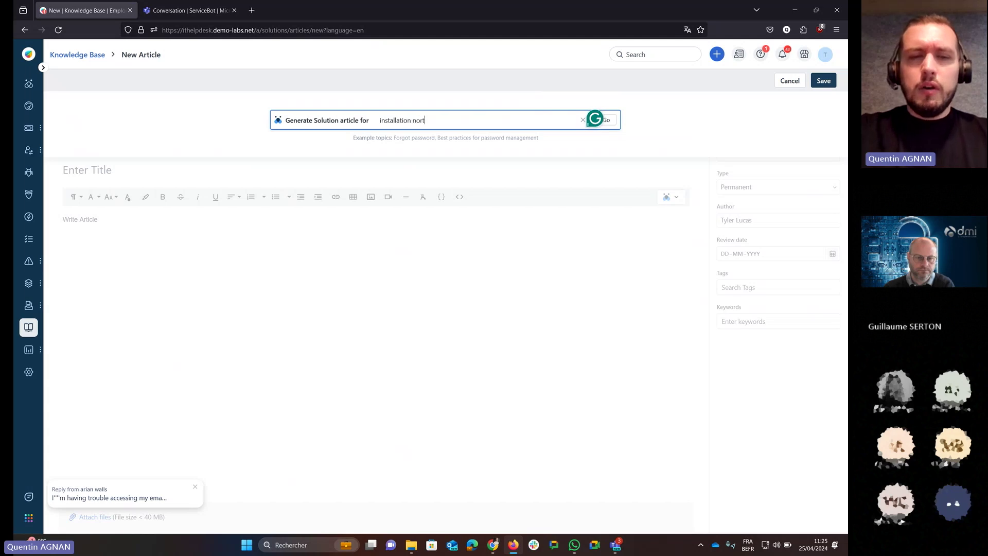
{"action": "type", "text": "on 360 windo"}
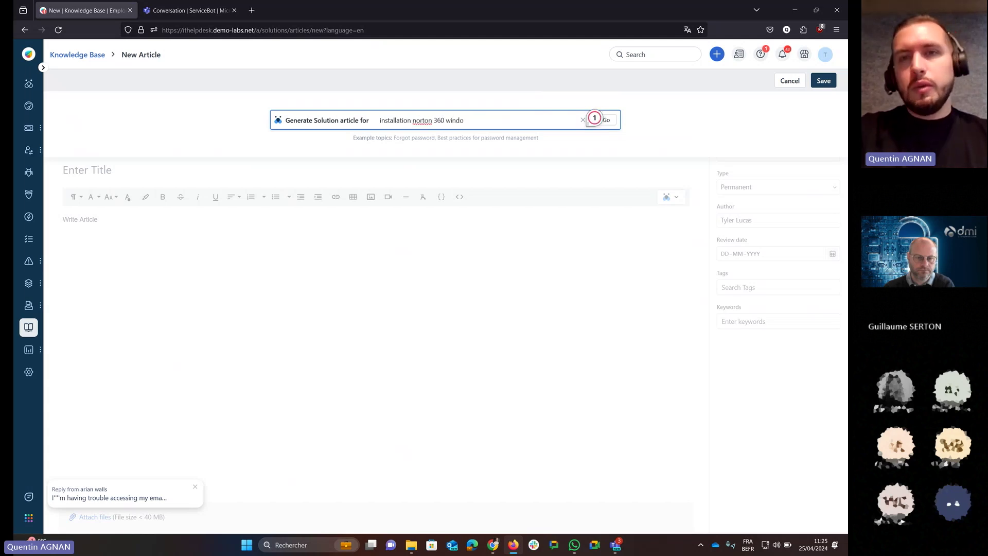
{"action": "type", "text": "ws 11 étapes"}
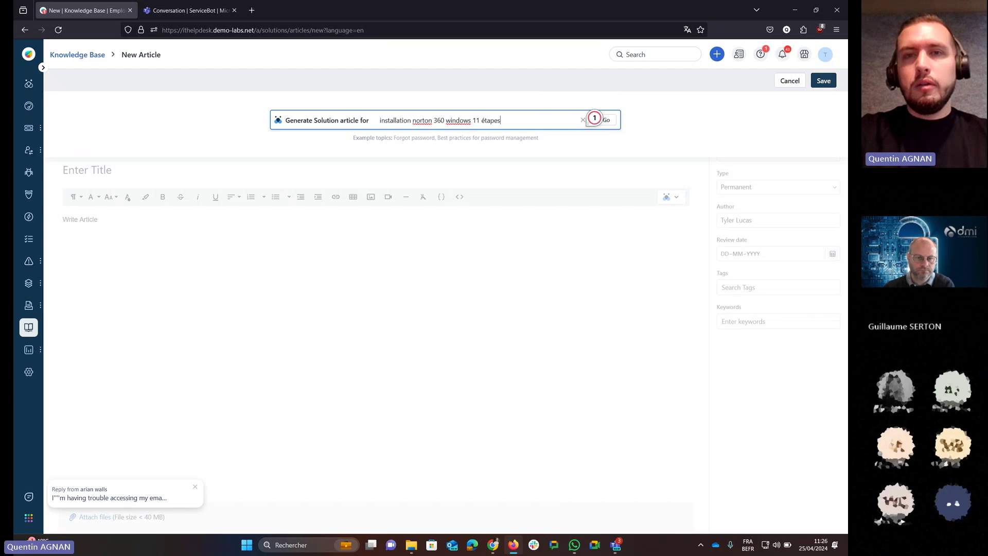
{"action": "key", "text": "BackSpace"}
{"action": "key", "text": "BackSpace"}
{"action": "key", "text": "BackSpace"}
{"action": "key", "text": "BackSpace"}
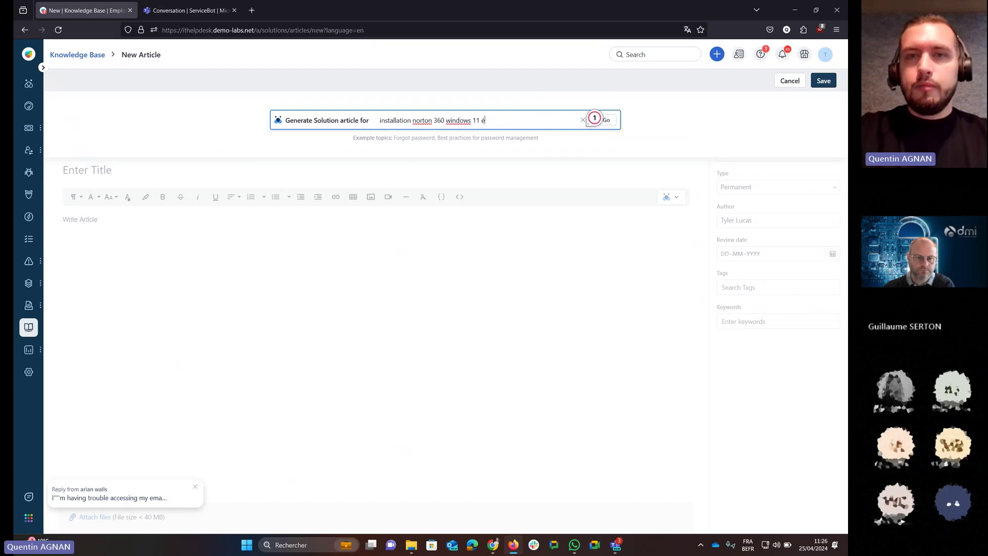
{"action": "key", "text": "Return"}
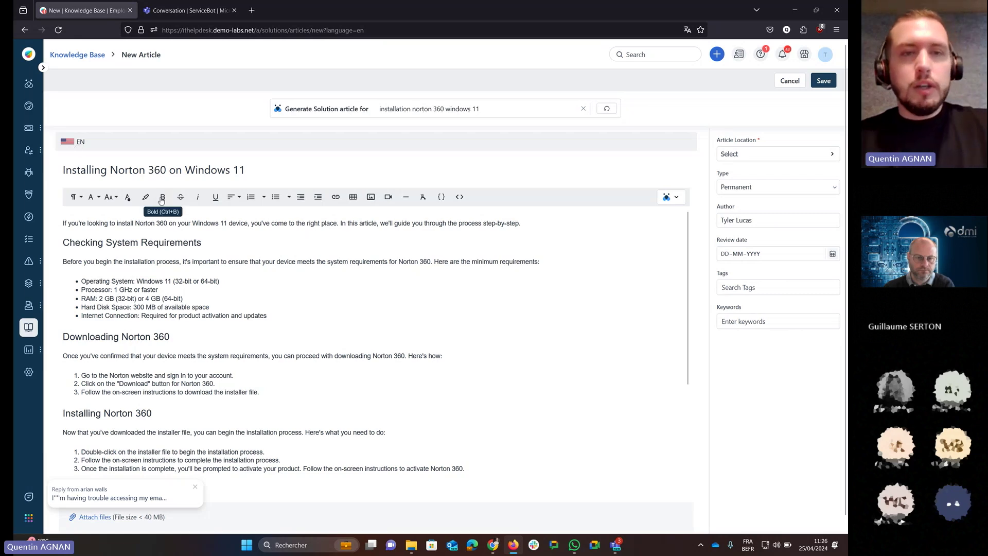
Review the Norton 360 article body and bring up Freddy's writing-assistant options.
{"action": "scroll", "coordinate": [178, 319], "scroll_direction": "down", "scroll_amount": 2}
{"action": "scroll", "coordinate": [178, 319], "scroll_direction": "down", "scroll_amount": 1}
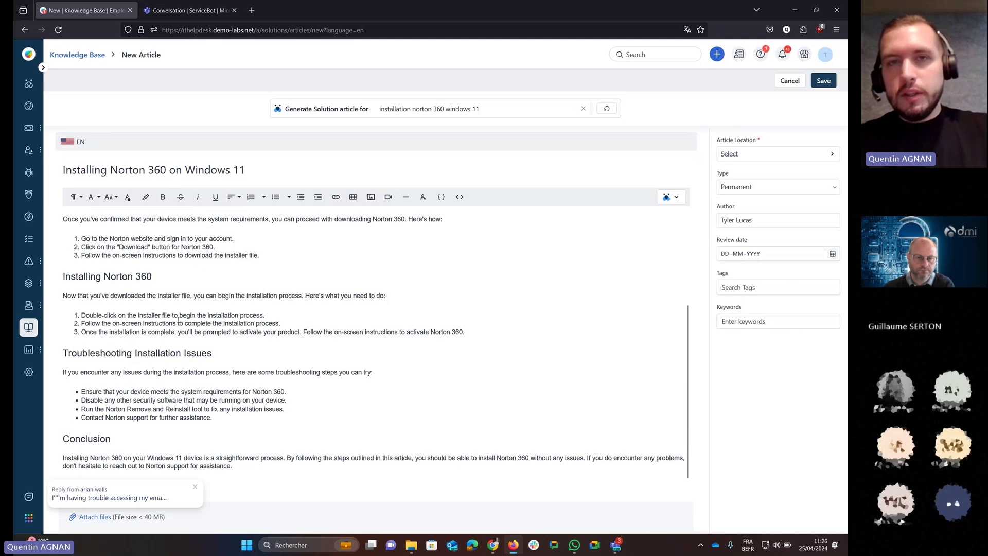
{"action": "scroll", "coordinate": [280, 363], "scroll_direction": "up", "scroll_amount": 3}
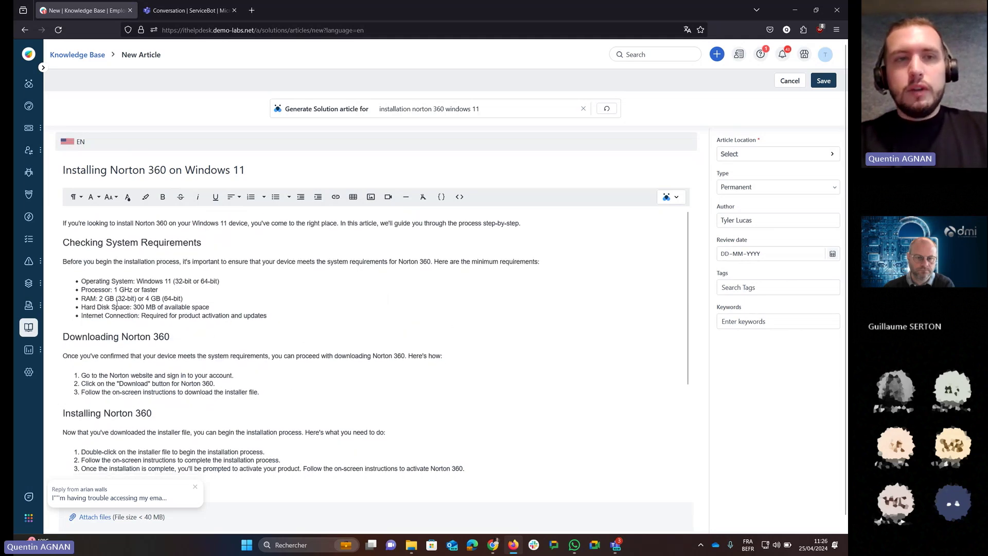
{"action": "left_click", "coordinate": [153, 255]}
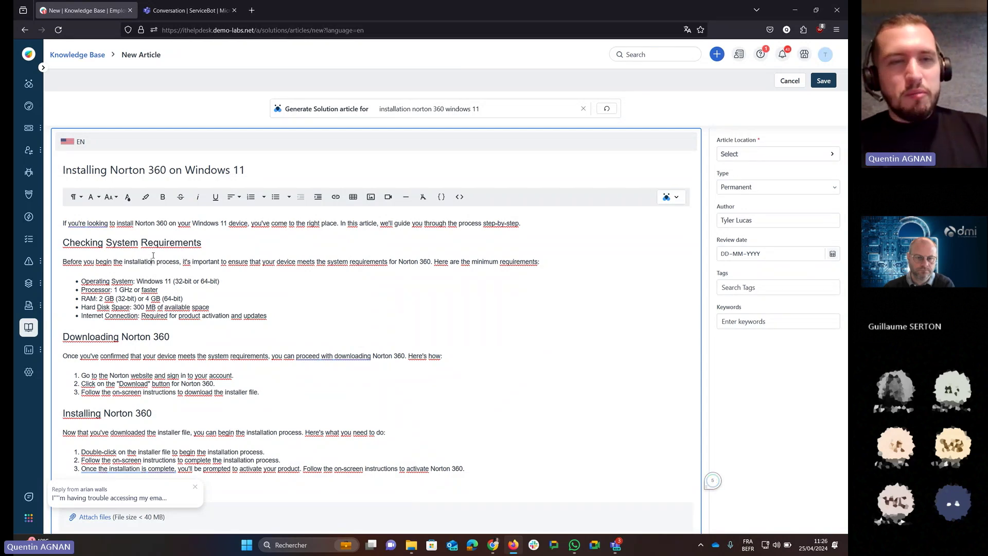
{"action": "scroll", "coordinate": [245, 280], "scroll_direction": "down", "scroll_amount": 2}
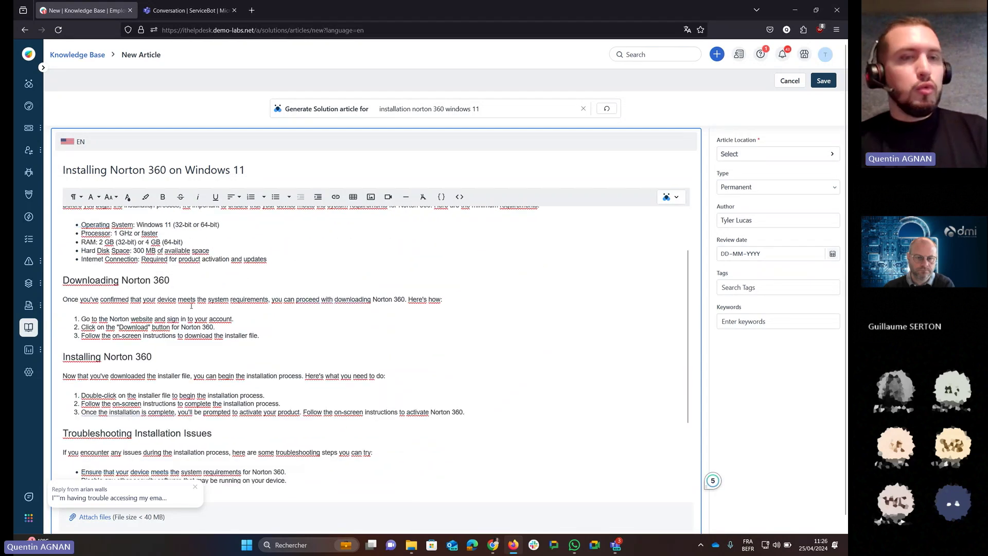
{"action": "scroll", "coordinate": [191, 305], "scroll_direction": "down", "scroll_amount": 3}
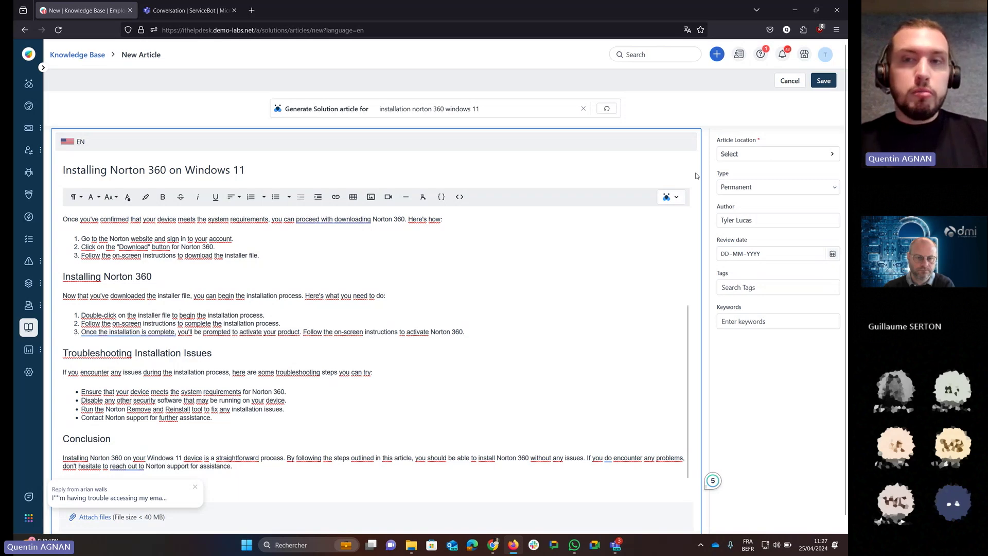
{"action": "left_click", "coordinate": [685, 200]}
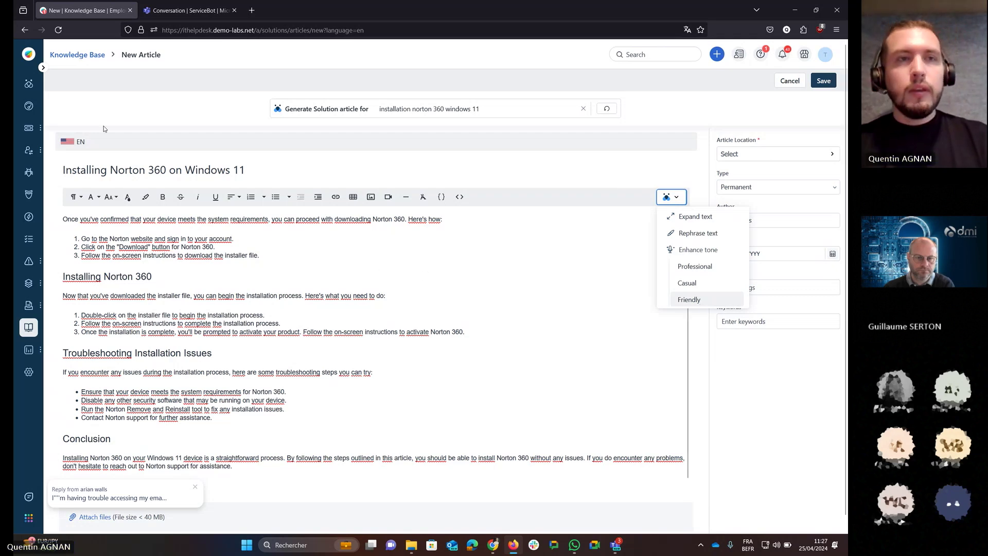
Dismiss the Freddy writing options so the Norton 360 troubleshooting draft is visible.
{"action": "left_click", "coordinate": [132, 87]}
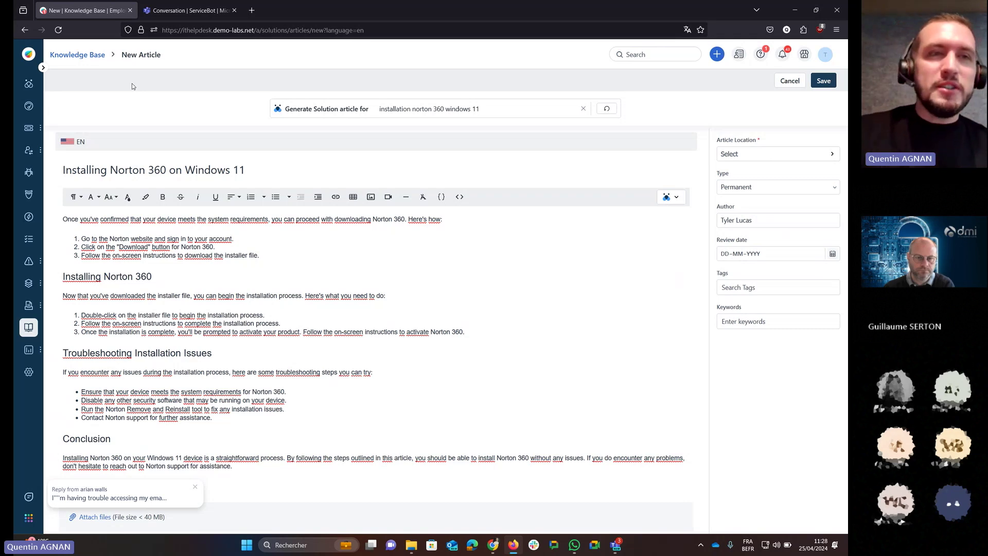
Chart weekly average resolution time for Hardware Team, inspect its filters, then chart Payroll Support.
{"action": "left_click", "coordinate": [28, 83]}
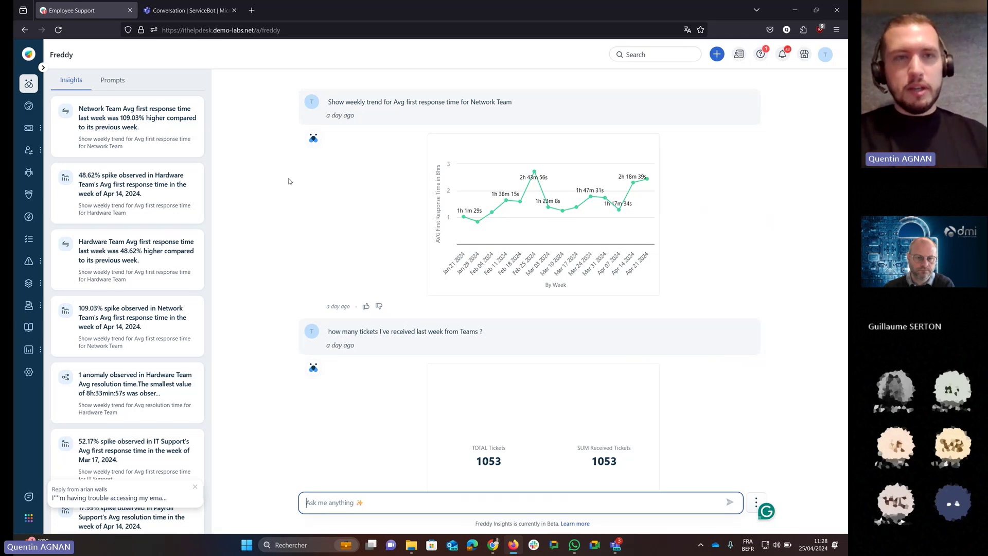
{"action": "scroll", "coordinate": [137, 226], "scroll_direction": "down", "scroll_amount": 3}
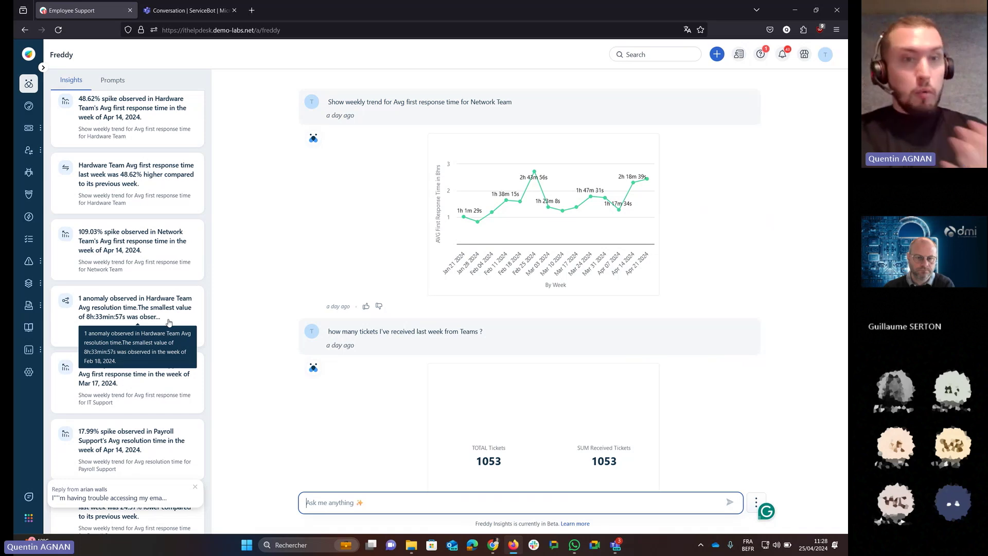
{"action": "left_click", "coordinate": [170, 322]}
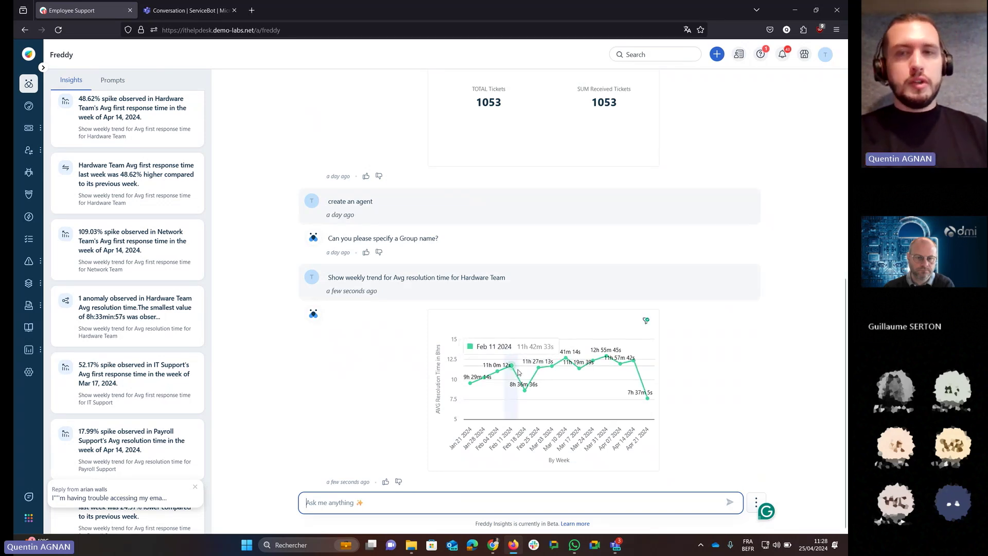
{"action": "left_click", "coordinate": [647, 321]}
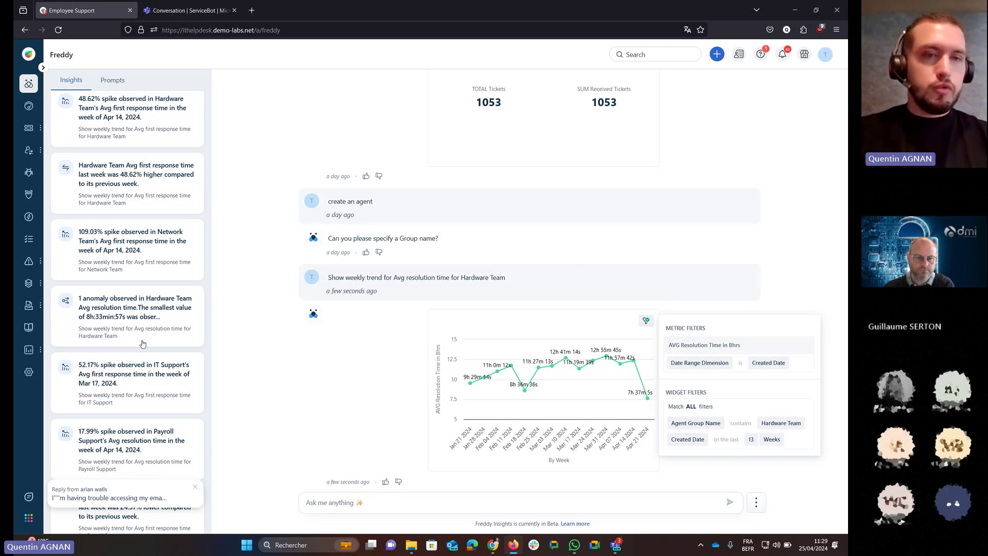
{"action": "left_click", "coordinate": [148, 433]}
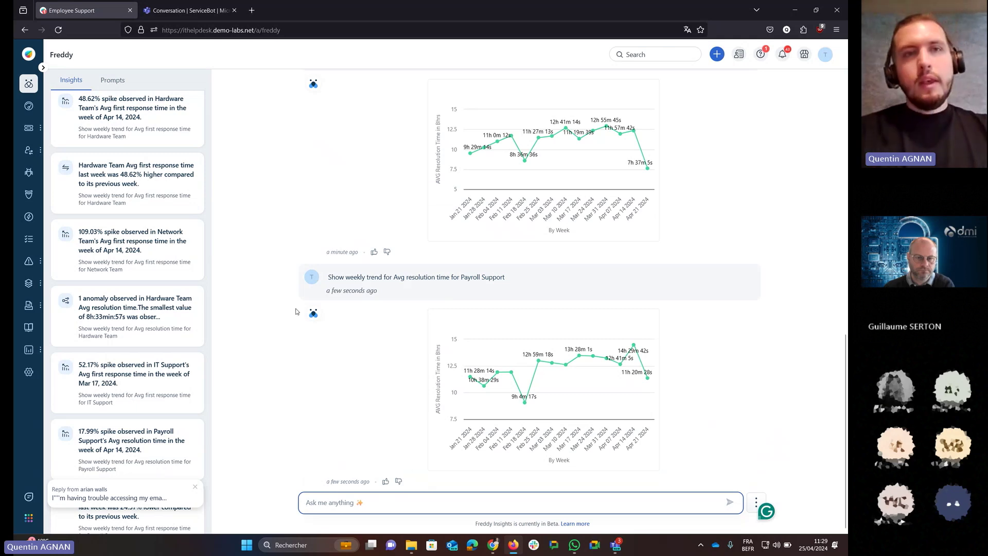
{"action": "left_click", "coordinate": [114, 81]}
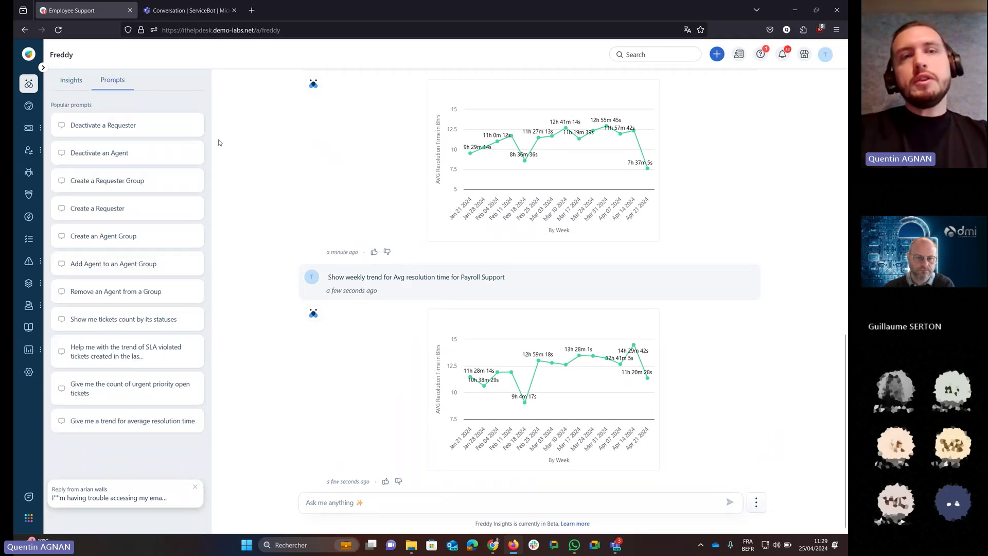
Ask Freddy to 'add an agent', supplying the agent's full name and e-mail address.
{"action": "left_click", "coordinate": [371, 503]}
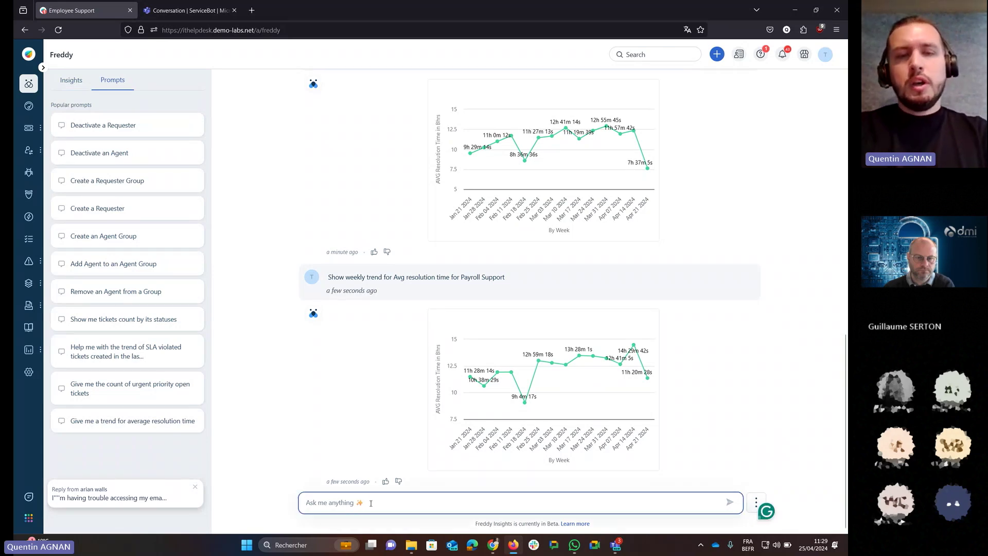
{"action": "type", "text": "add "}
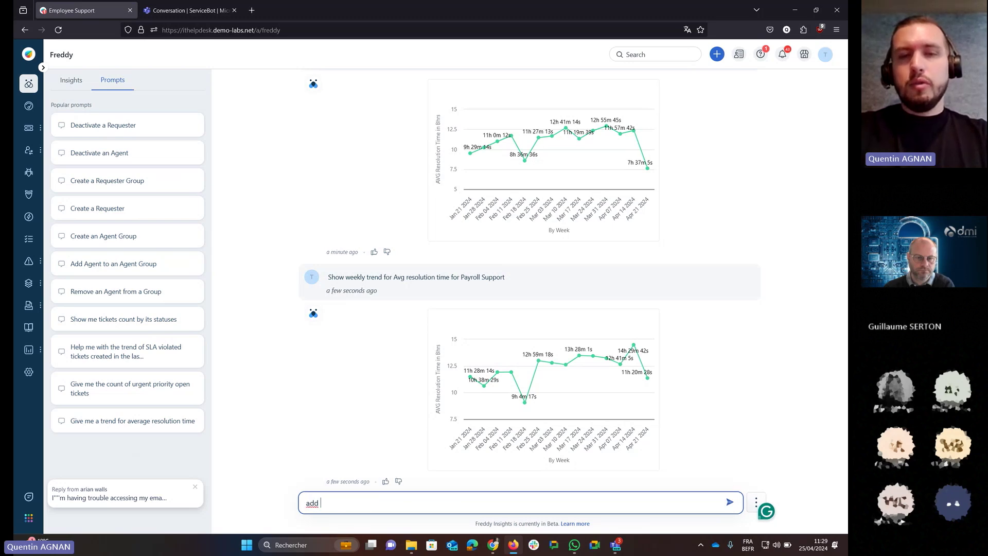
{"action": "type", "text": "an agent"}
{"action": "key", "text": "Return"}
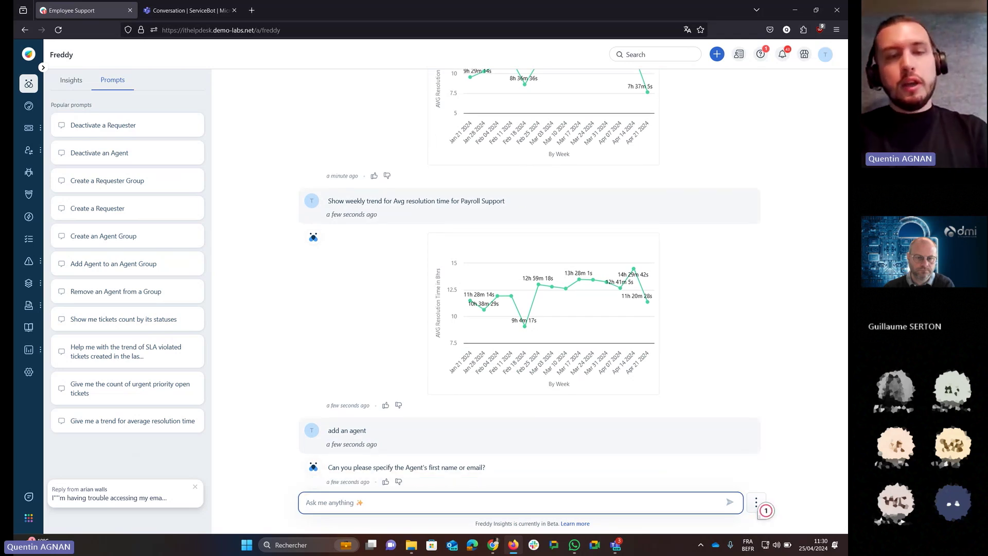
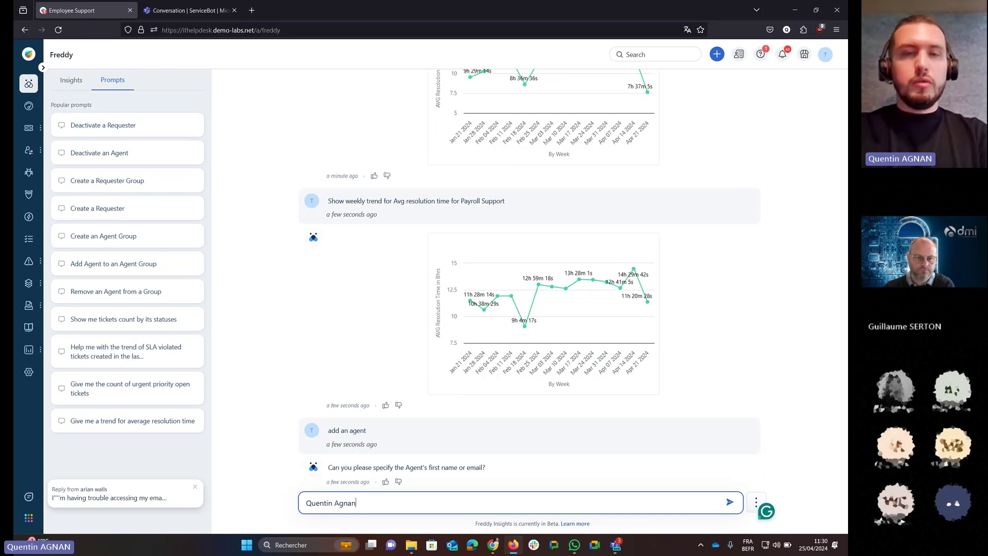
{"action": "key", "text": "Return"}
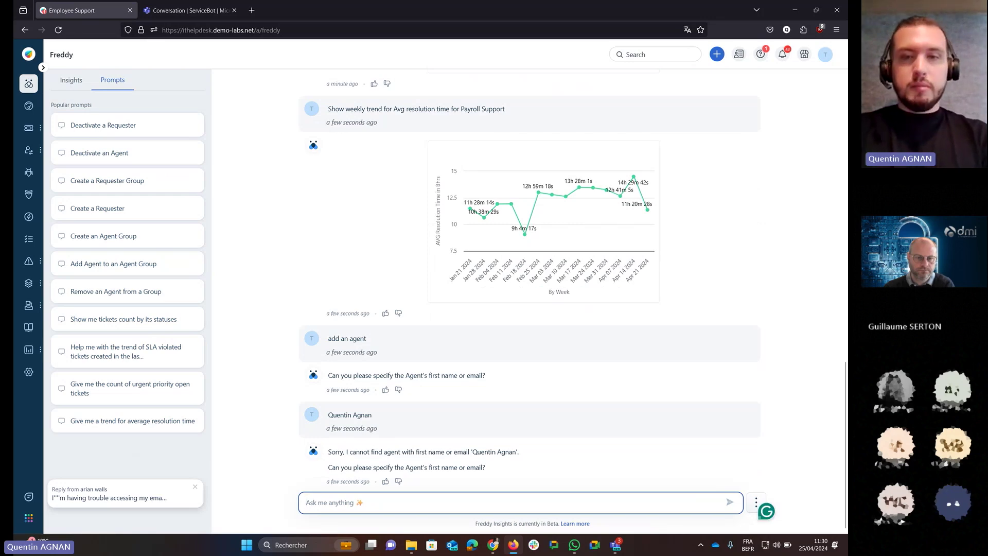
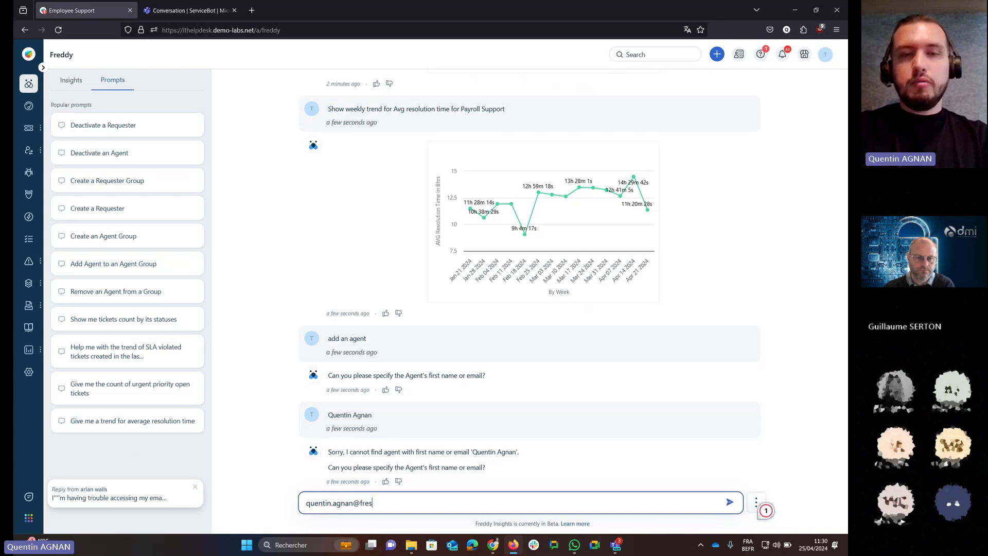
{"action": "key", "text": "Return"}
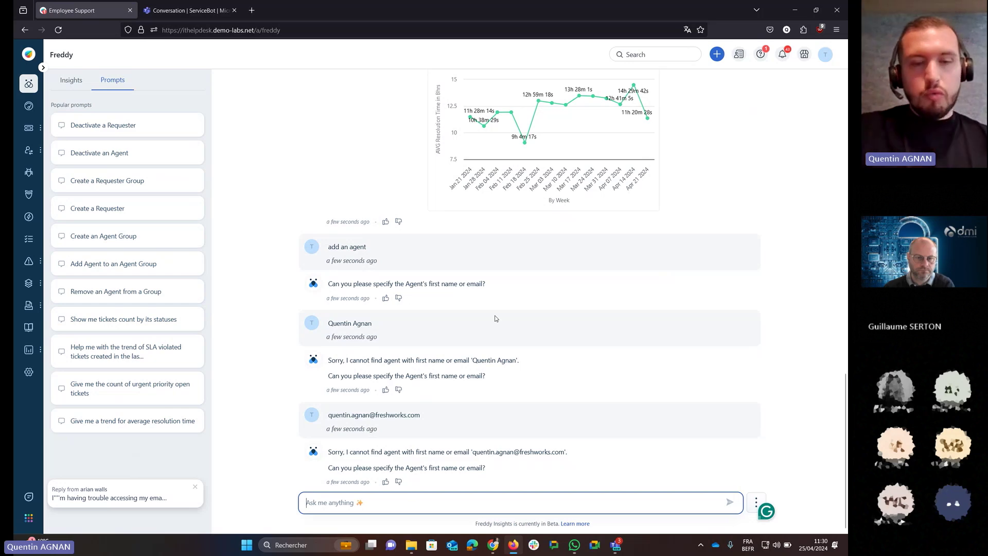
Send 'create an agent', cancel, then retry with 'i would like to create an agent'.
{"action": "type", "text": "create an agent"}
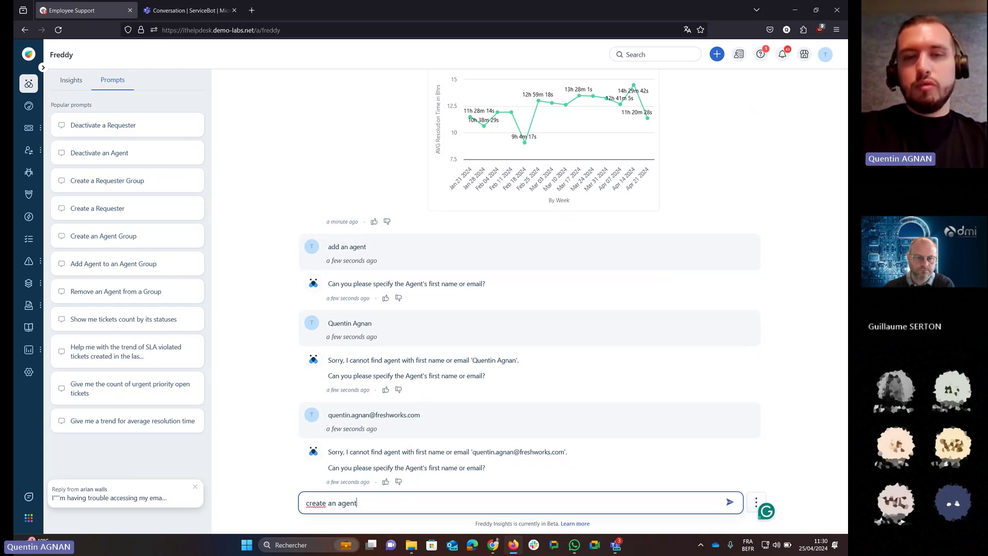
{"action": "key", "text": "Return"}
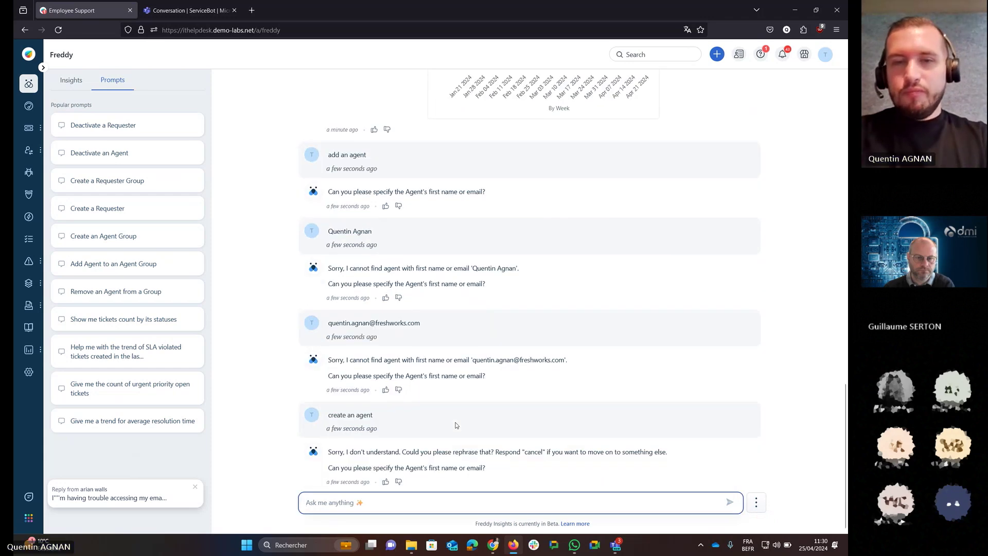
{"action": "type", "text": "cancel"}
{"action": "key", "text": "Return"}
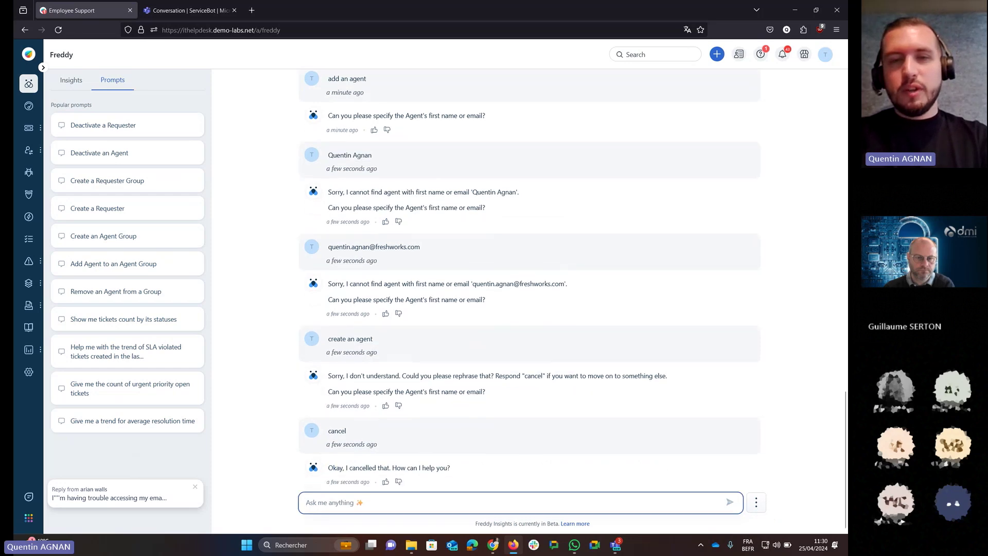
{"action": "type", "text": "i would like to create an agent"}
{"action": "key", "text": "Return"}
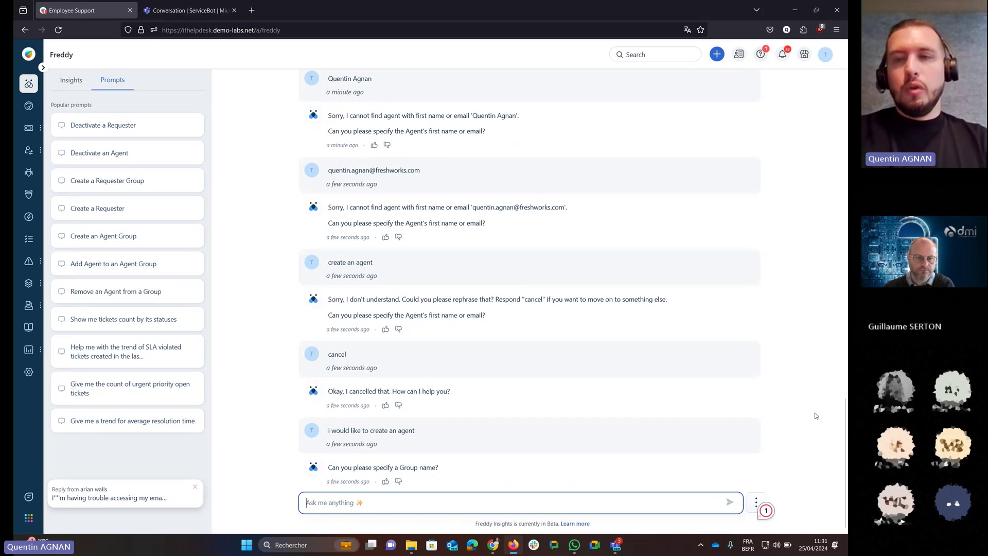
Send the Hardware Team weekly average first response time insight to Freddy, then open admin settings.
{"action": "left_click", "coordinate": [809, 503]}
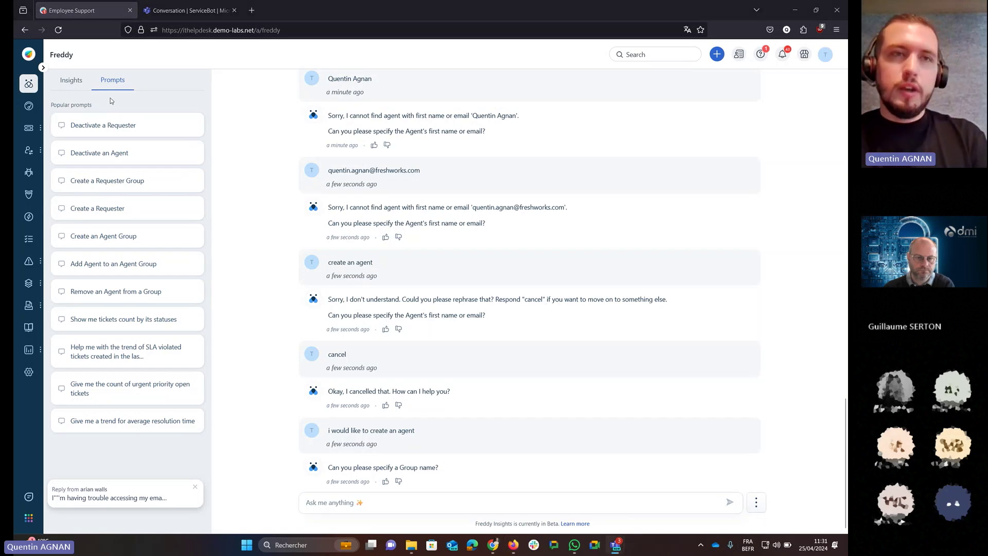
{"action": "left_click", "coordinate": [71, 79]}
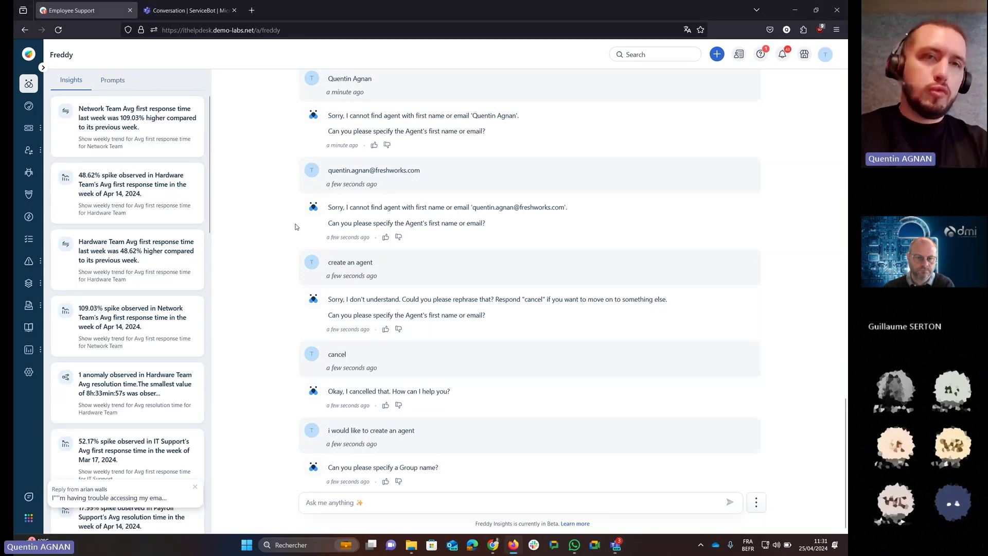
{"action": "left_click", "coordinate": [129, 185]}
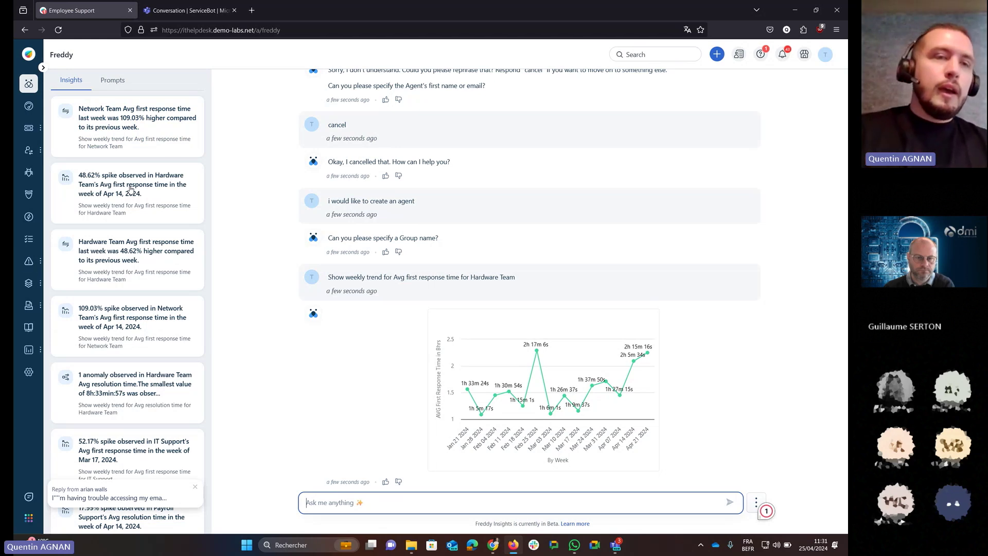
{"action": "left_click", "coordinate": [30, 377]}
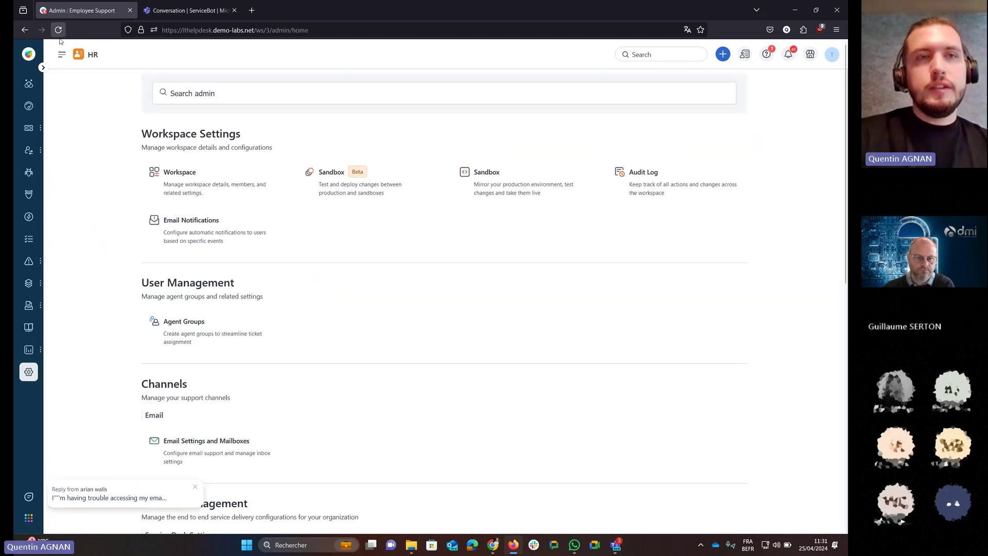
Switch to Global Settings and open the Freddy AI page with Self Service, Copilot and Insights enabled.
{"action": "left_click", "coordinate": [62, 54]}
{"action": "left_click", "coordinate": [97, 77]}
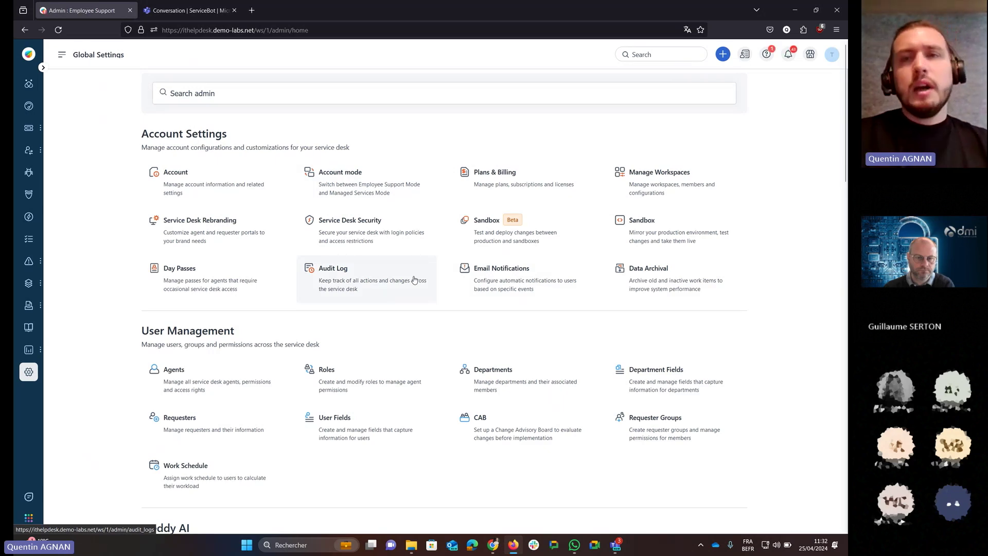
{"action": "scroll", "coordinate": [414, 280], "scroll_direction": "down", "scroll_amount": 4}
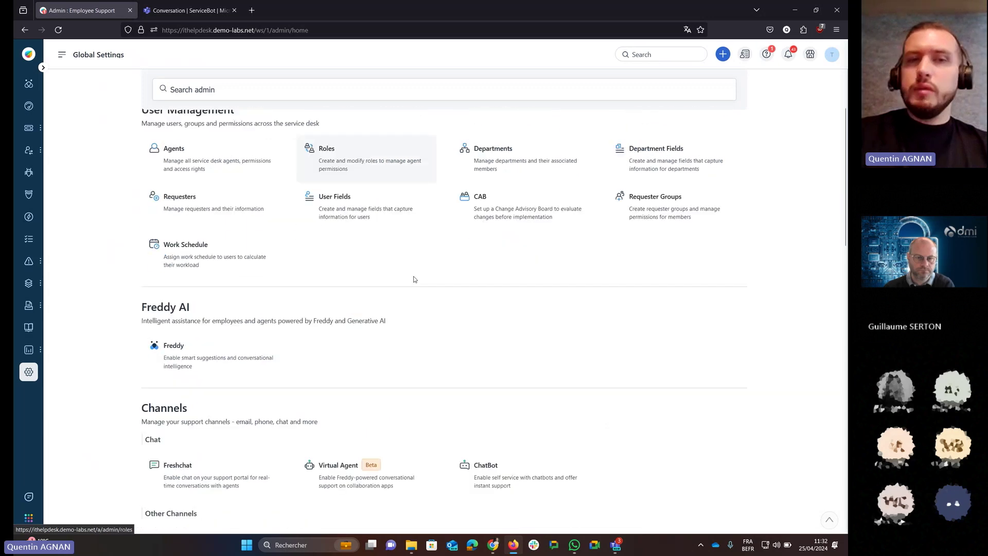
{"action": "left_click", "coordinate": [164, 360]}
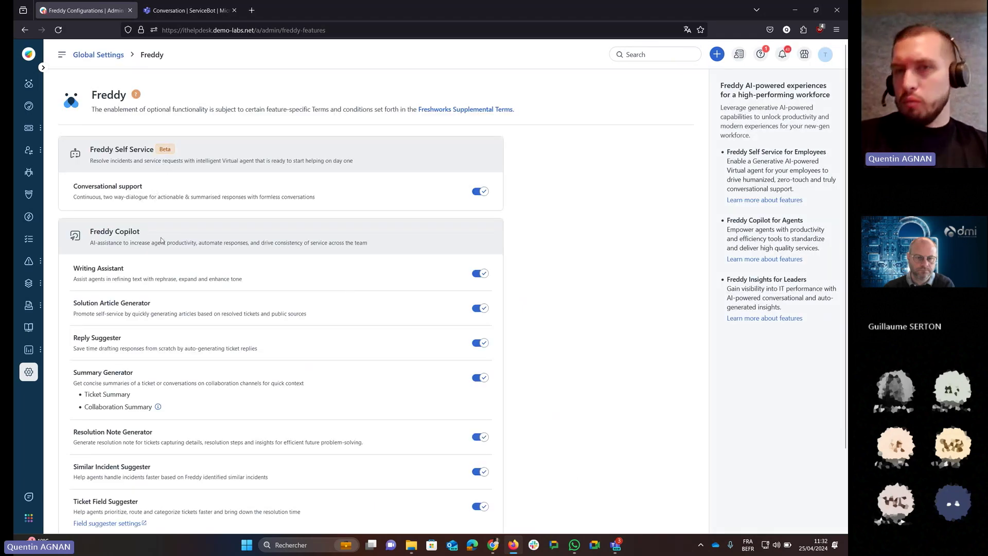
{"action": "scroll", "coordinate": [346, 218], "scroll_direction": "down", "scroll_amount": 2}
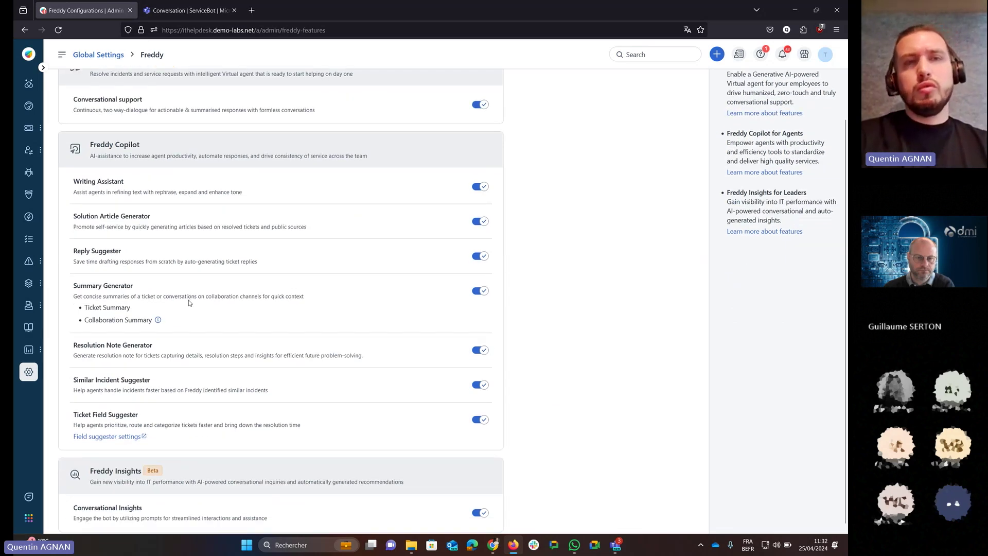
{"action": "scroll", "coordinate": [189, 303], "scroll_direction": "down", "scroll_amount": 1}
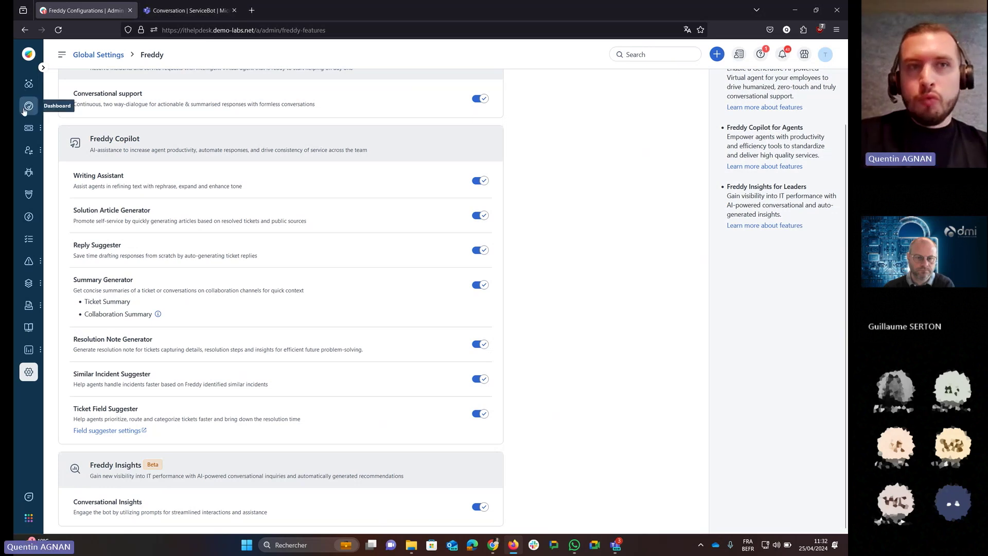
Go to the dashboard, then switch to the Conversation | ServiceBot browser tab.
{"action": "left_click", "coordinate": [24, 110]}
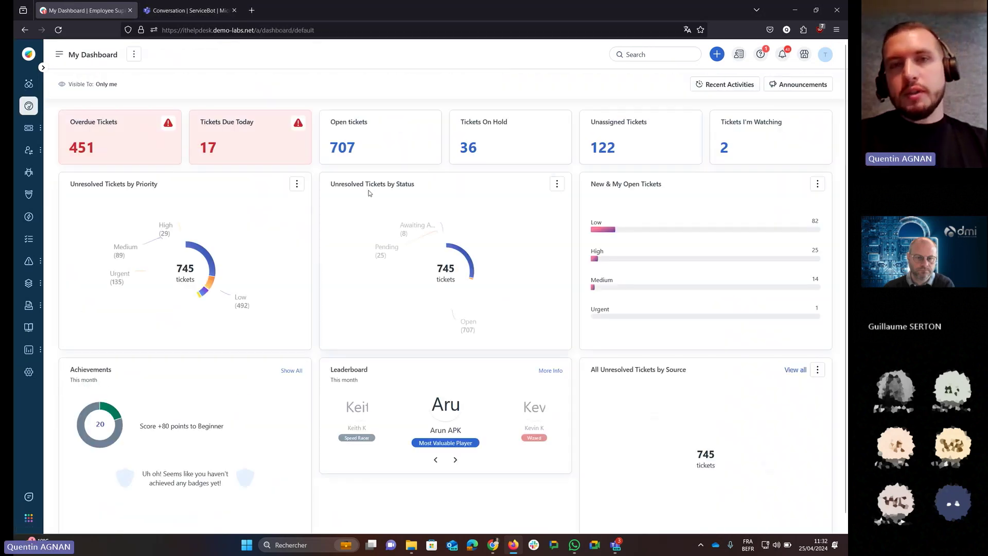
{"action": "left_click", "coordinate": [186, 10]}
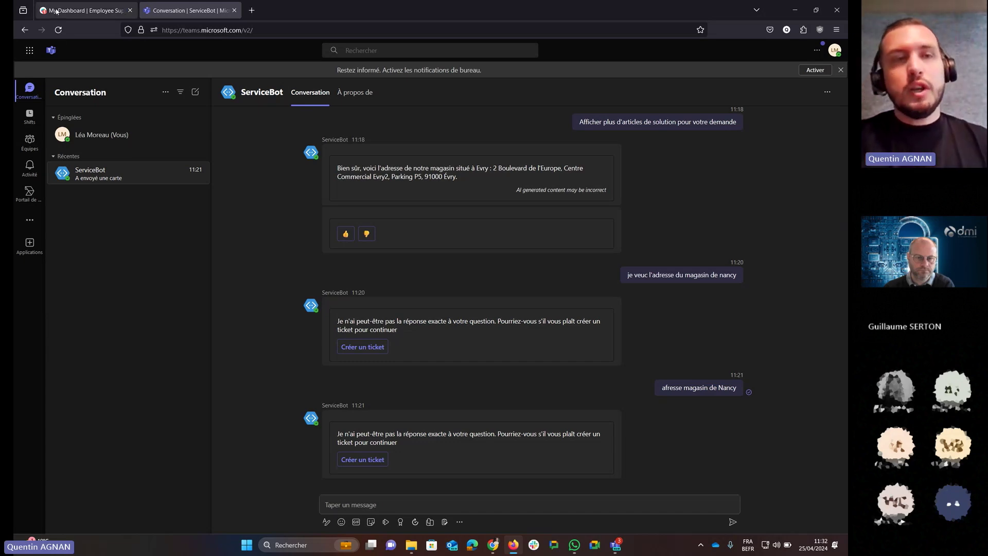
Return to the helpdesk tab and open the Tickets list.
{"action": "left_click", "coordinate": [82, 10]}
{"action": "mouse_move", "coordinate": [33, 129]}
{"action": "left_click", "coordinate": [66, 149]}
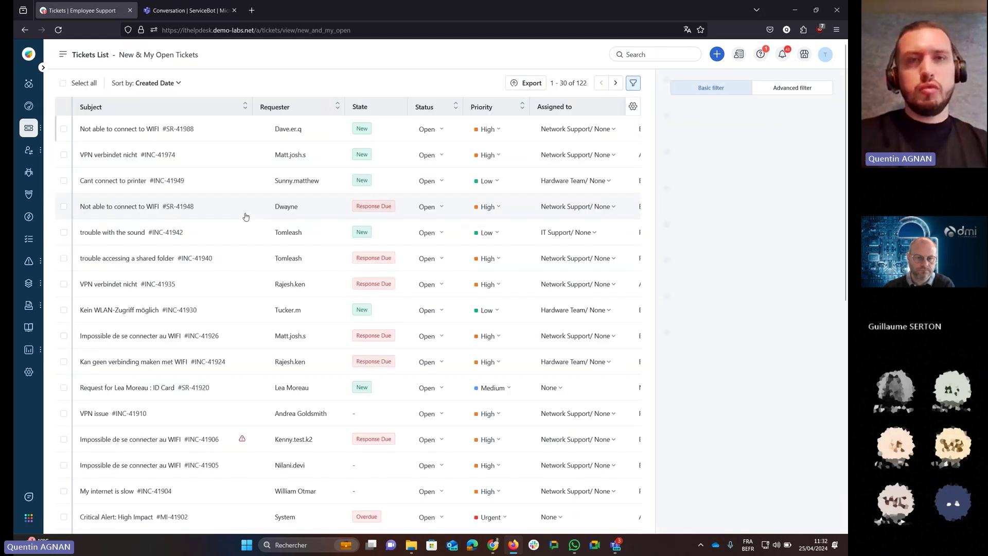
Open ticket INC-41949 'Cant connect to printer', then bring the Teams meeting window forward.
{"action": "left_click", "coordinate": [108, 181]}
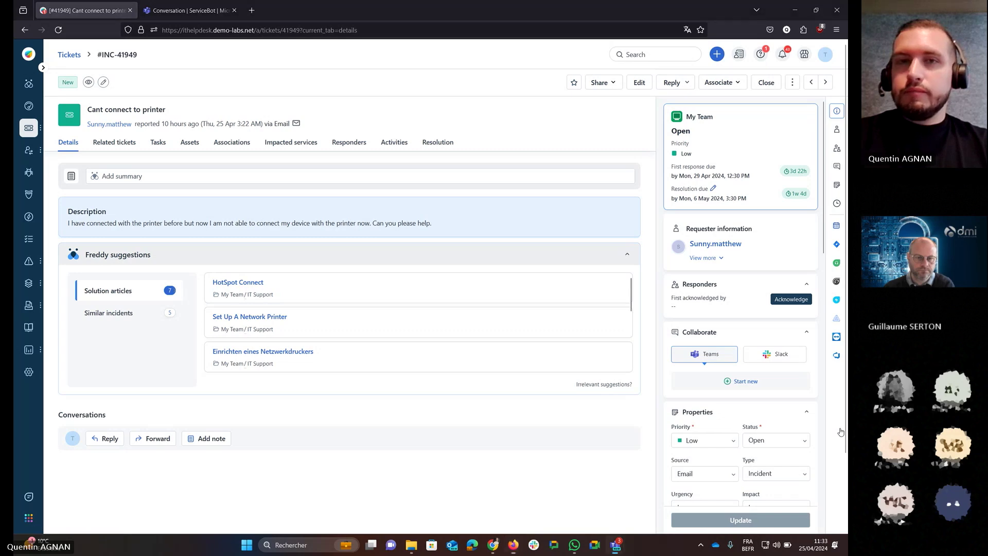
{"action": "key", "text": "alt+Tab"}
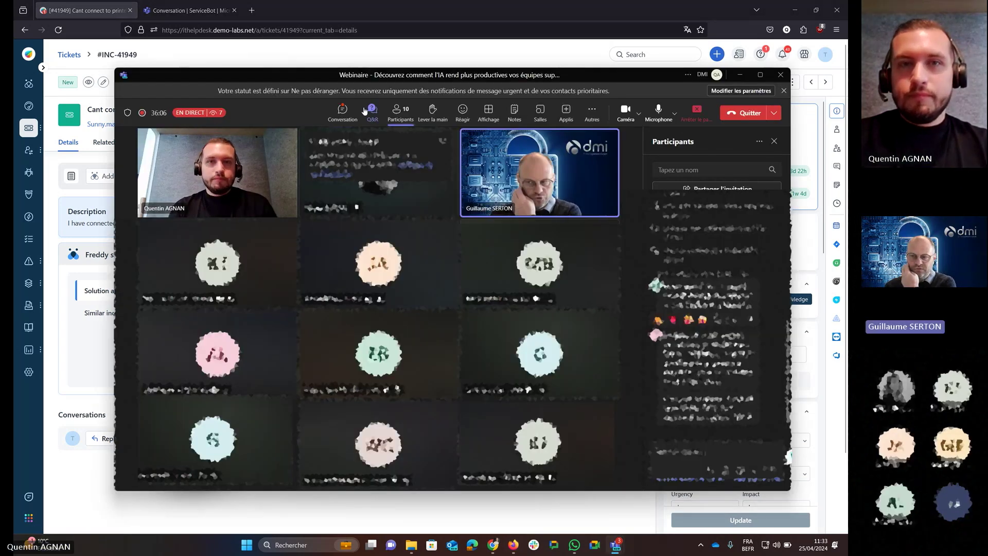
Show the meeting Conversation instead of participants, then return to the printer ticket in Firefox.
{"action": "left_click", "coordinate": [387, 118]}
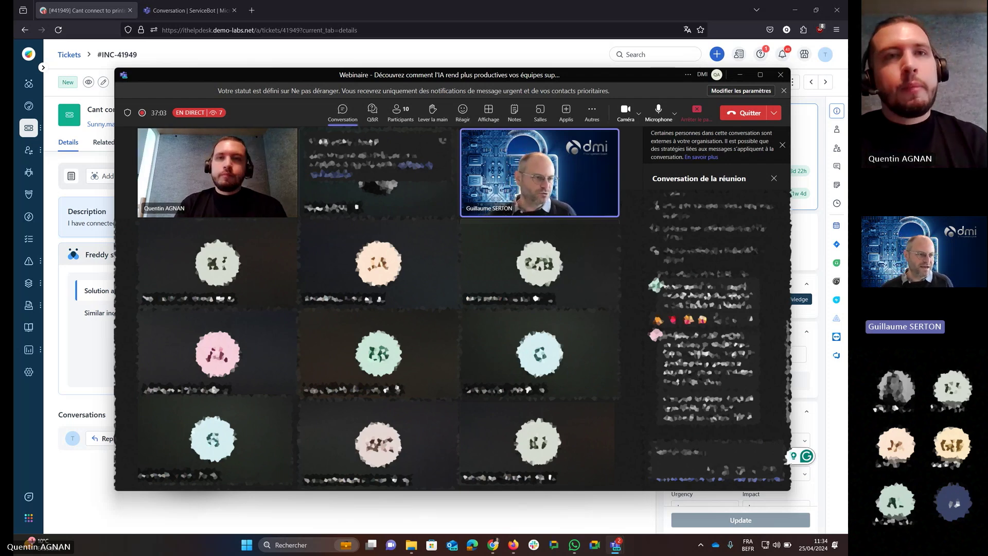
{"action": "key", "text": "alt+Tab"}
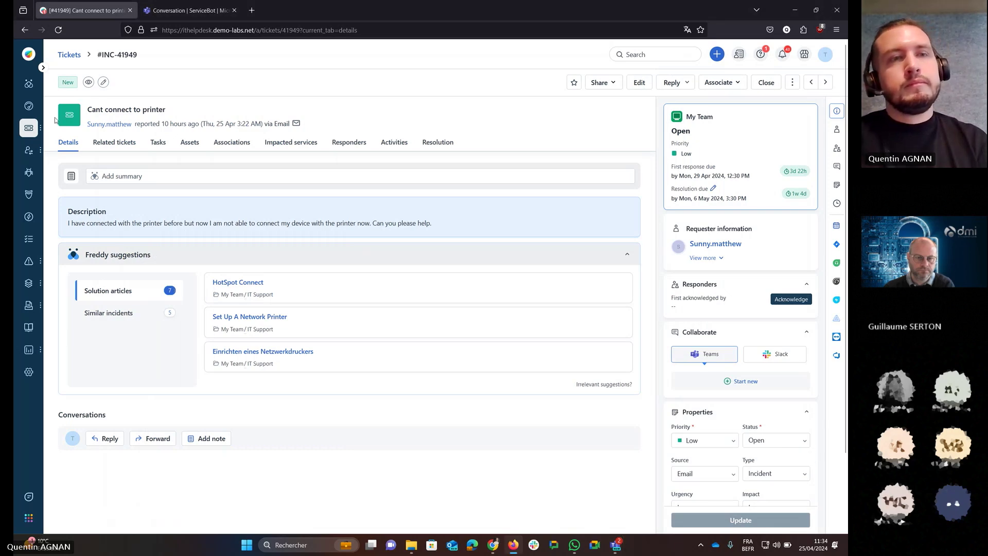
Visit Freddy, open ticket SR-41948 'Not able to connect to WIFI', then return to the ticket list.
{"action": "left_click", "coordinate": [30, 84]}
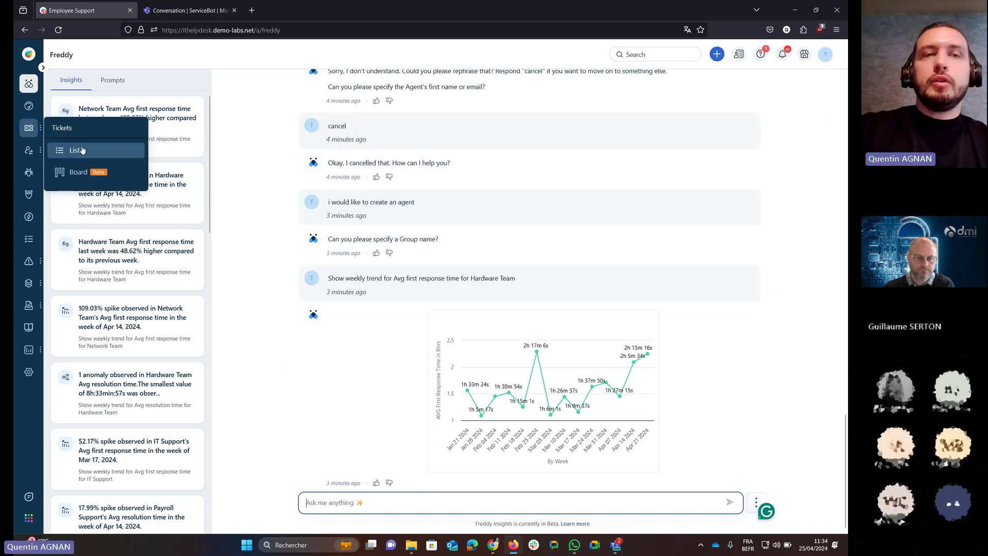
{"action": "left_click", "coordinate": [86, 152]}
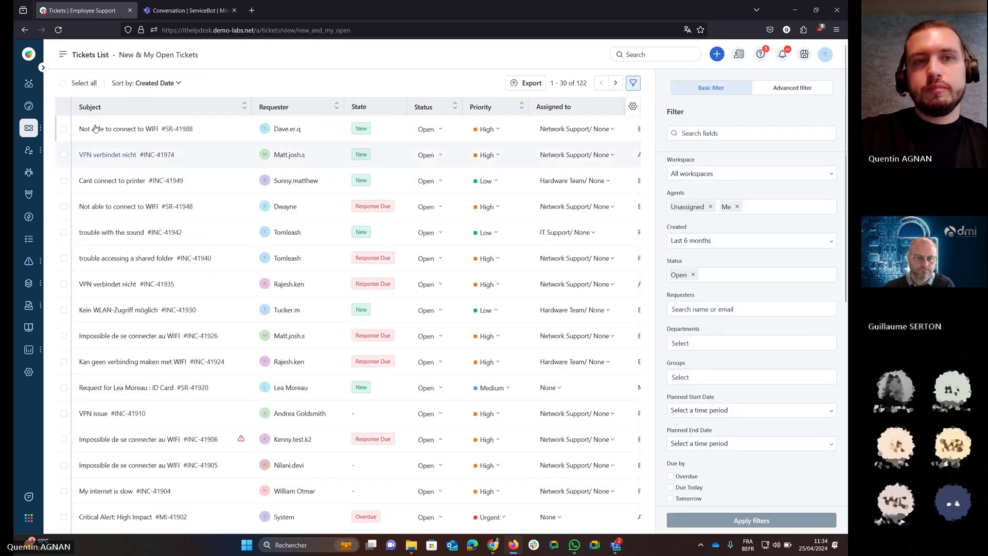
{"action": "mouse_move", "coordinate": [134, 214]}
{"action": "left_click", "coordinate": [125, 206]}
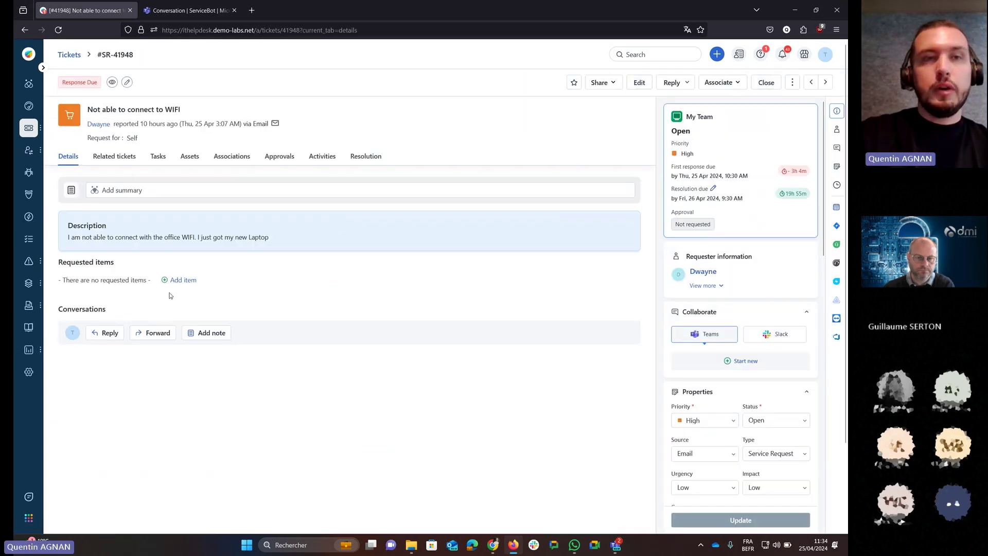
{"action": "left_click", "coordinate": [69, 54]}
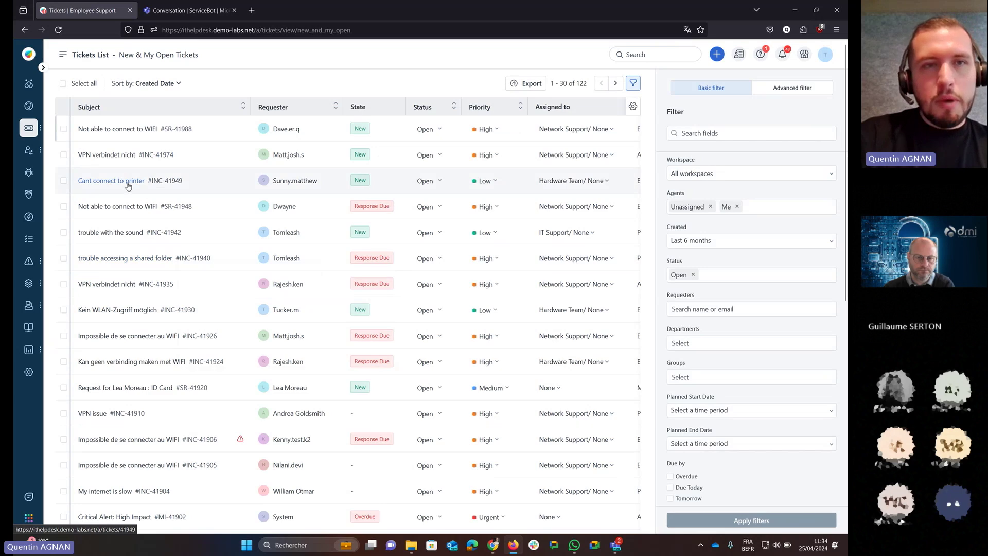
Show Freddy's similar closed printer incidents for ticket INC-41949, then return to the Teams webinar meeting.
{"action": "left_click", "coordinate": [128, 186]}
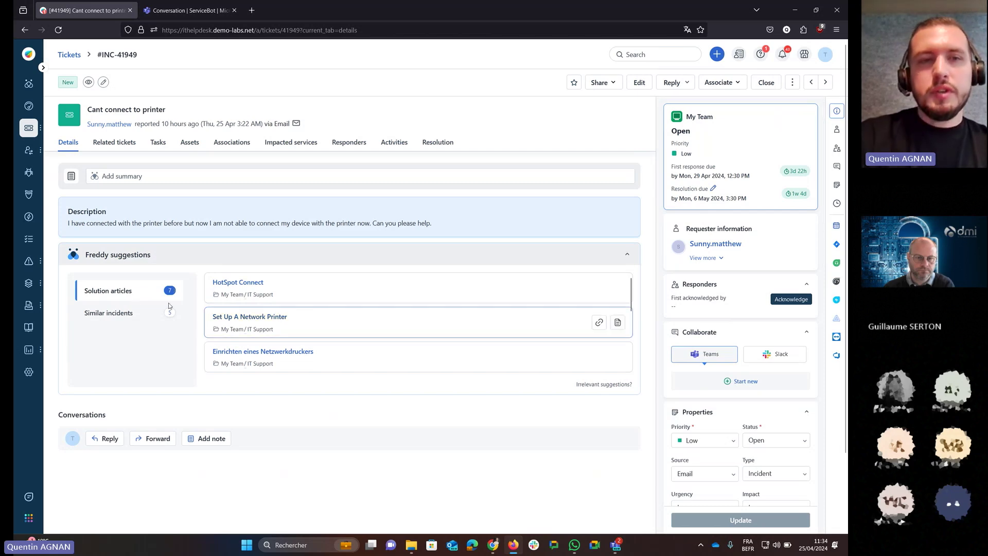
{"action": "left_click", "coordinate": [120, 314]}
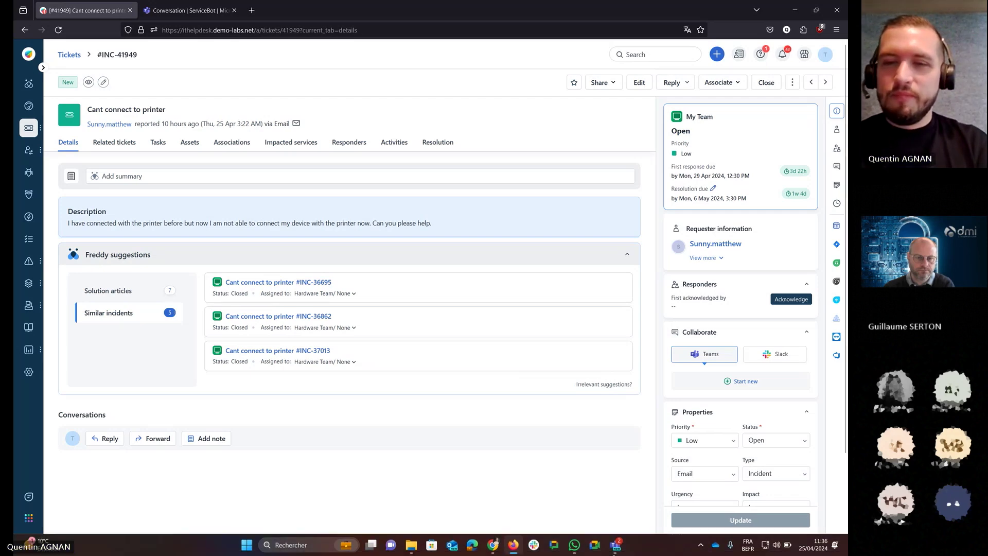
{"action": "mouse_move", "coordinate": [615, 547]}
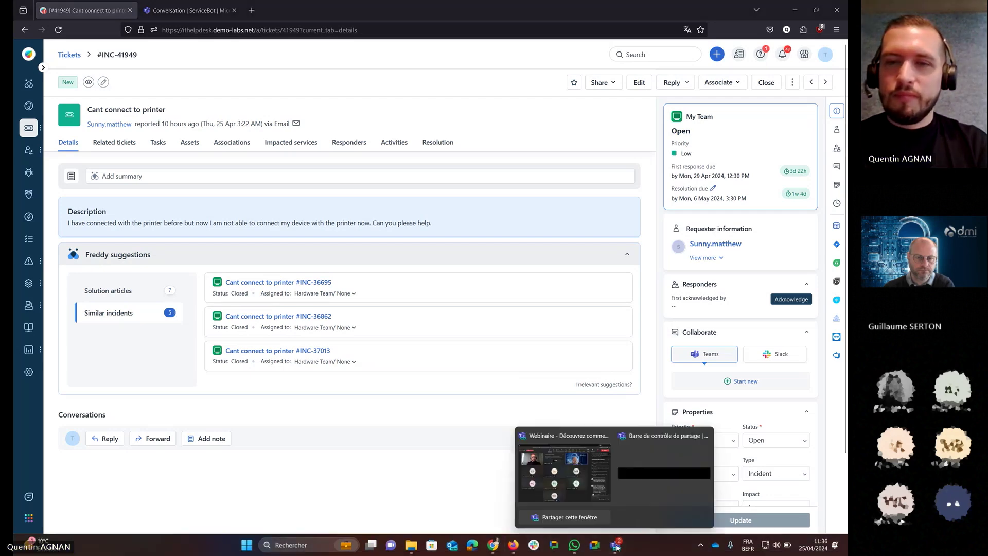
{"action": "left_click", "coordinate": [565, 478]}
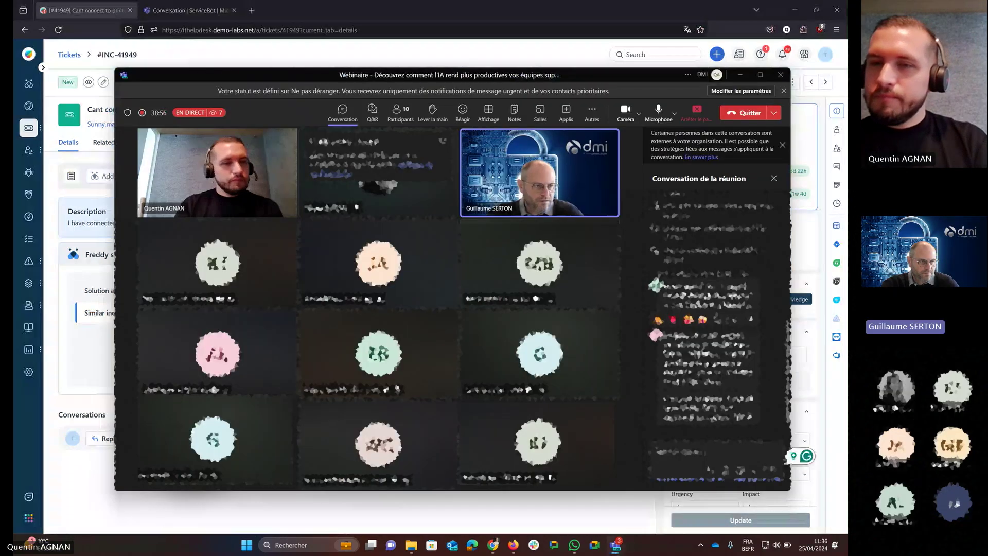